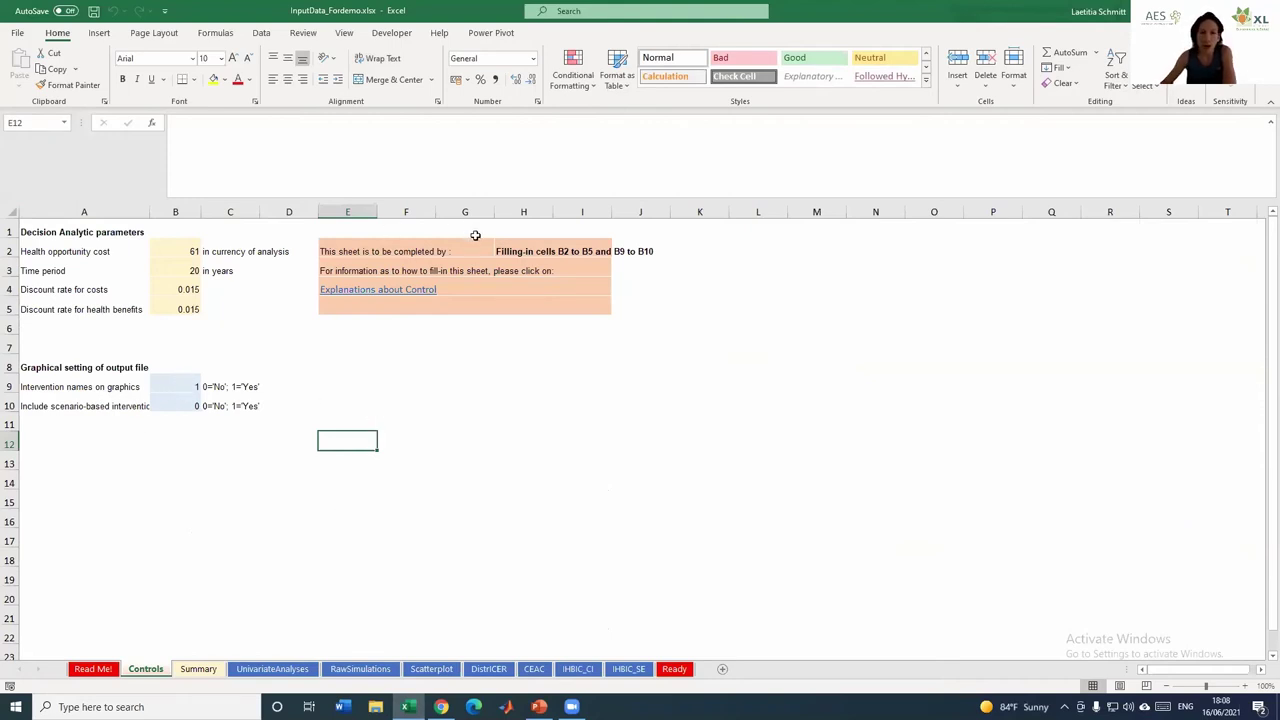
# Step: Follow the Read Me! sheet's link to the user guide's univariate analysis explanations and read through that section
pyautogui.click(199, 669)
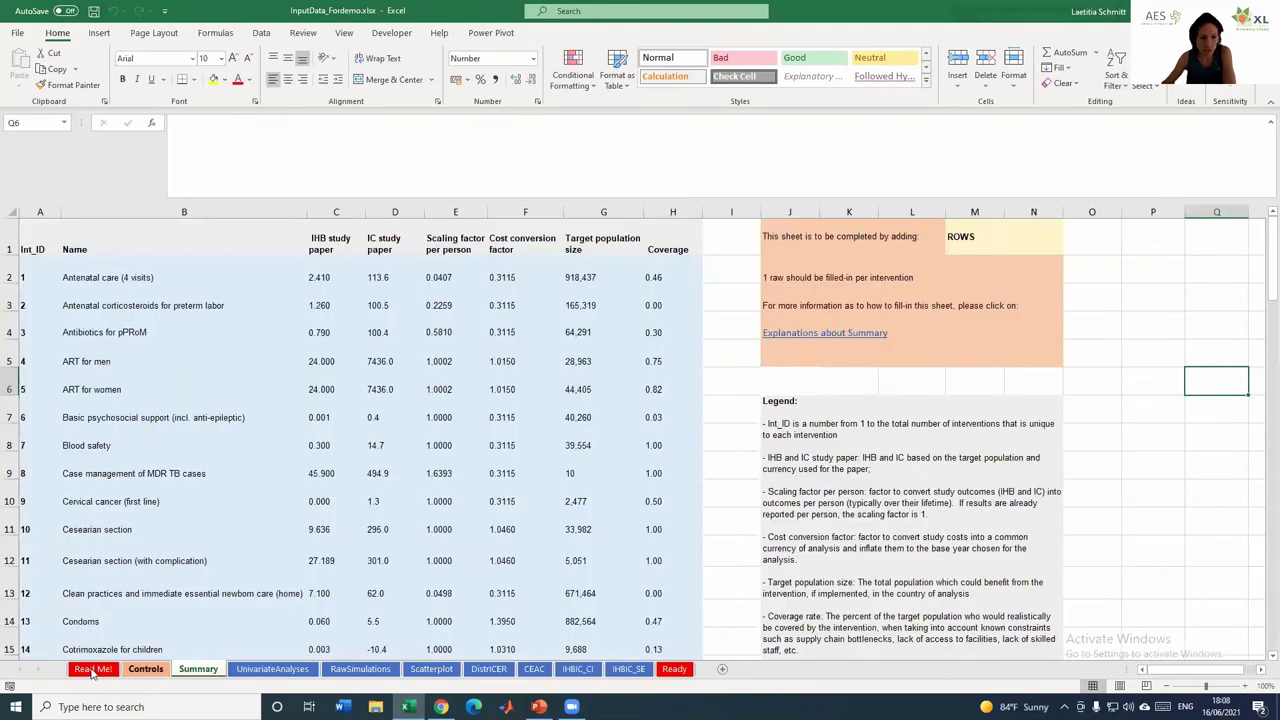
pyautogui.click(92, 669)
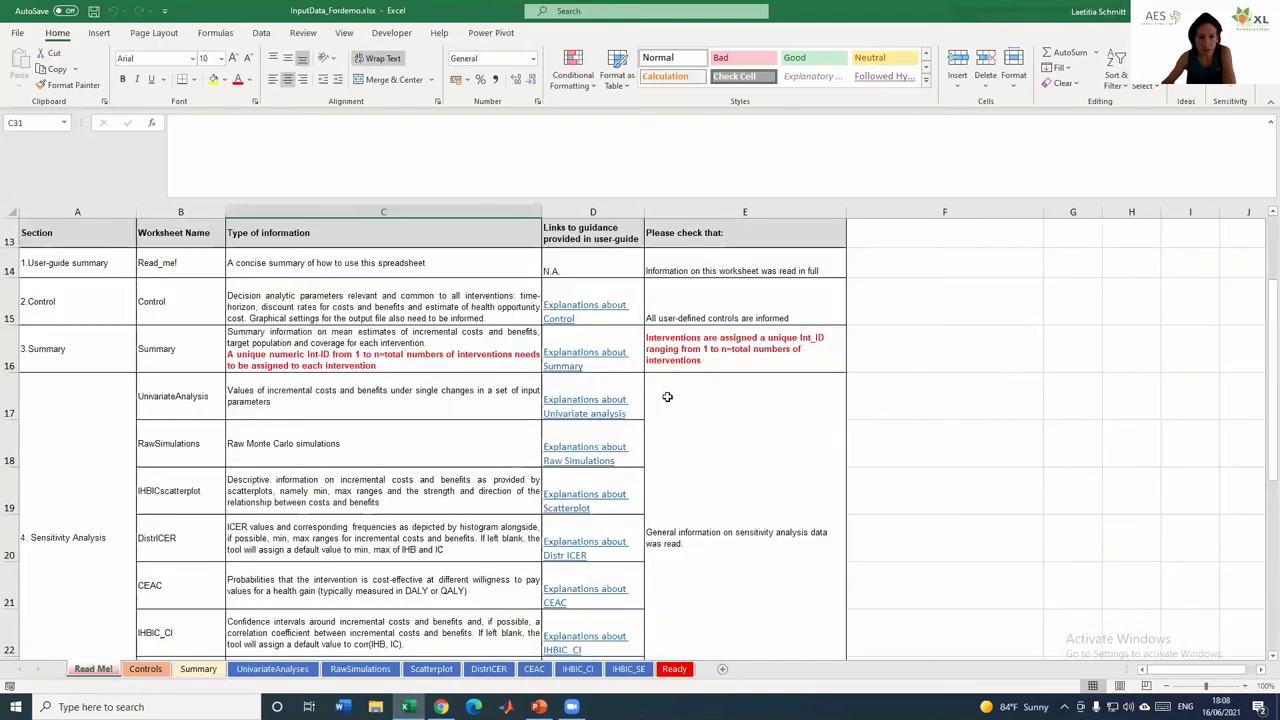
pyautogui.click(591, 401)
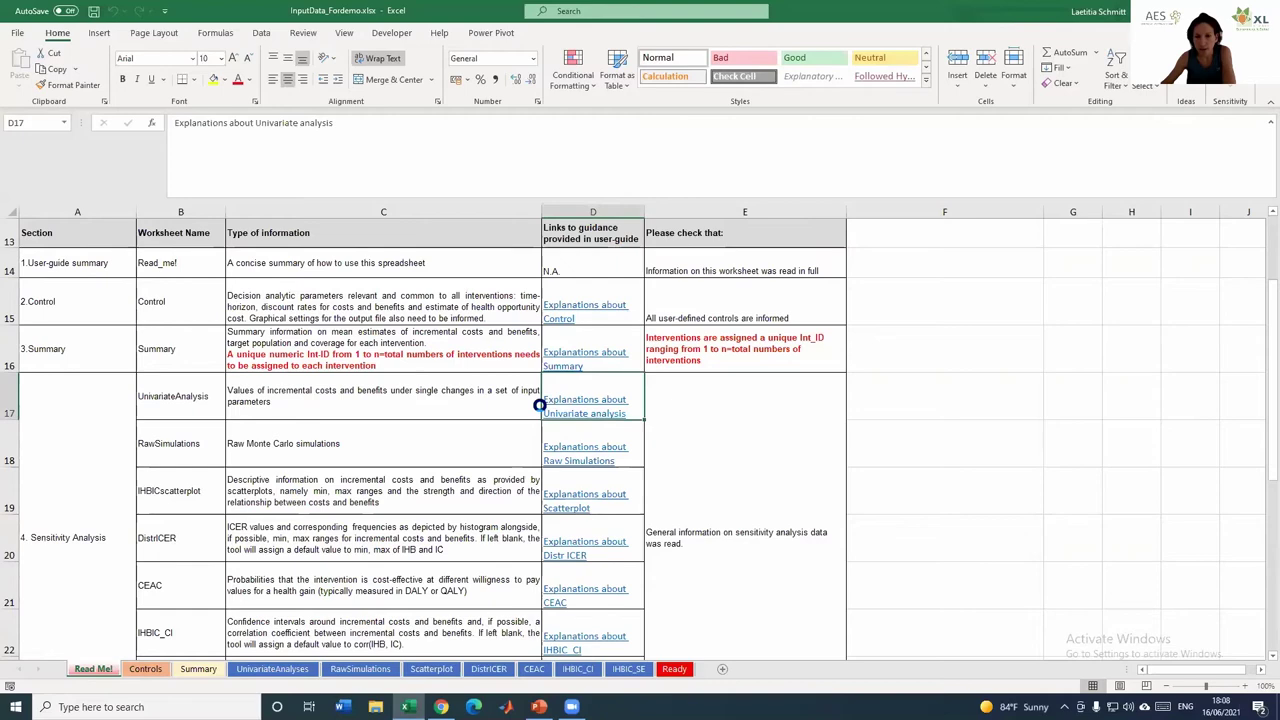
pyautogui.scroll(-10, 913, 476)
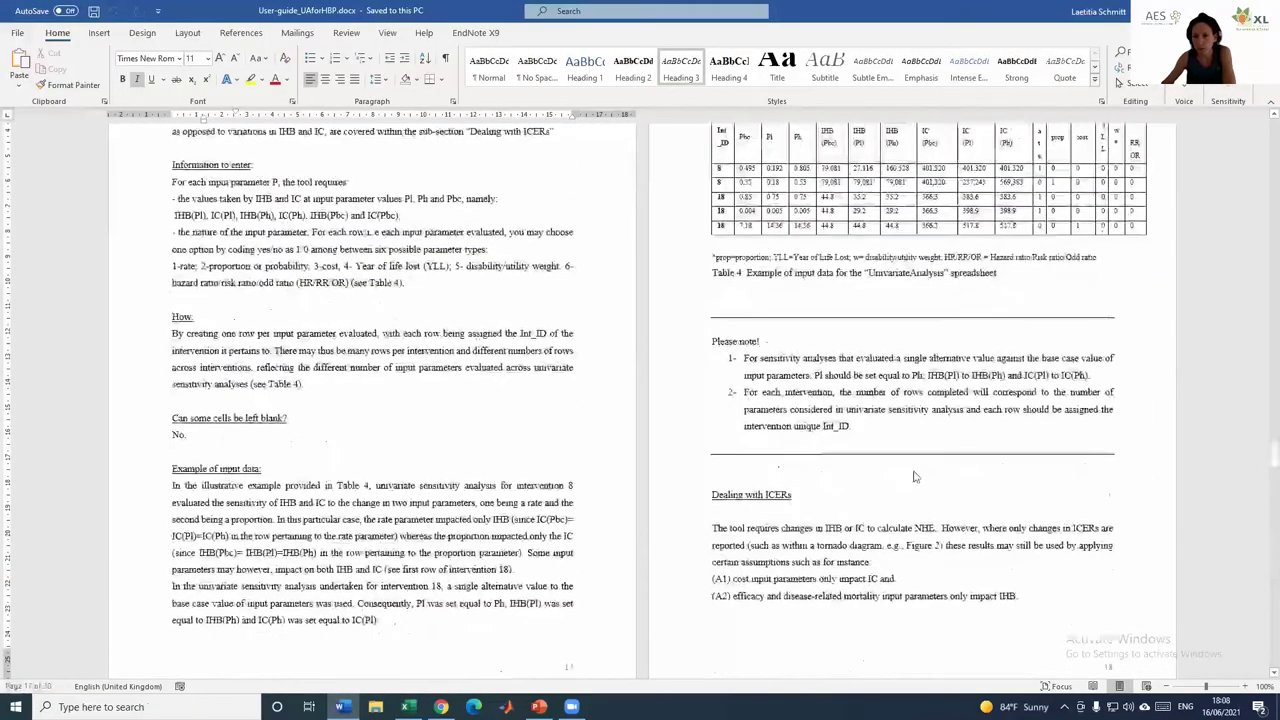
pyautogui.scroll(-6, 913, 476)
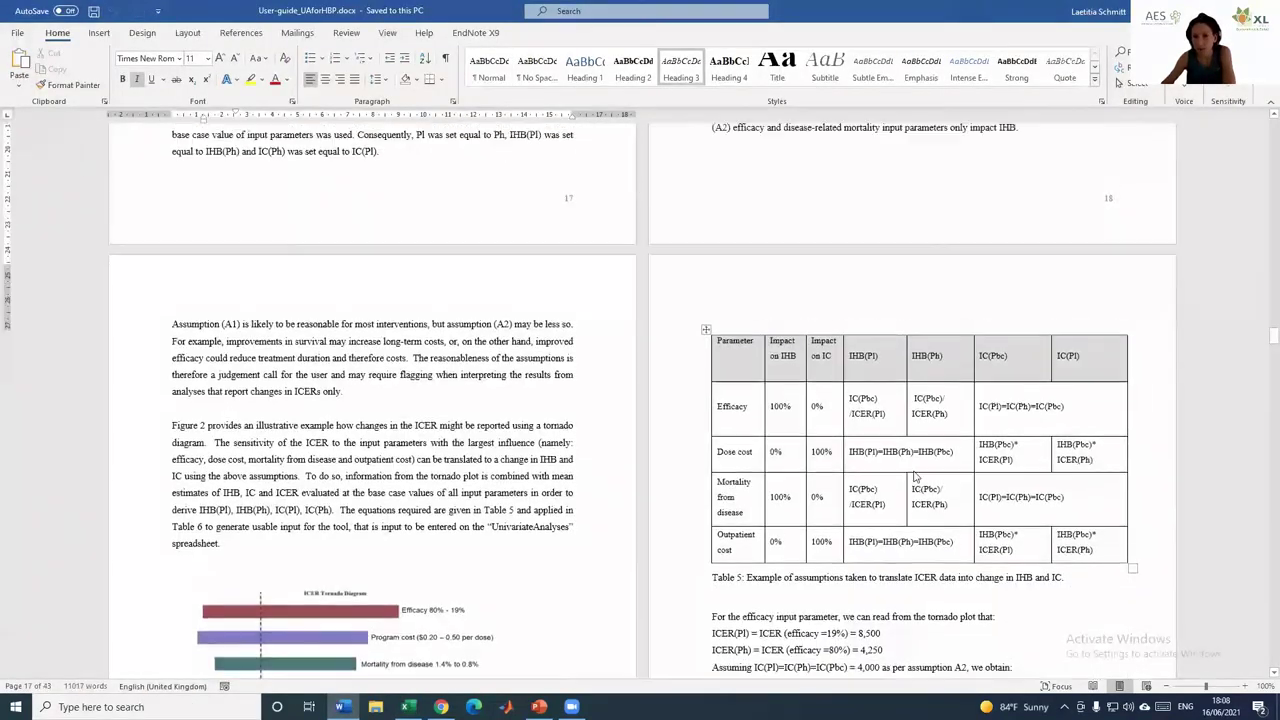
pyautogui.scroll(7, 604, 166)
# Step: Return to the Excel input workbook and examine the Pbc, PI and Ph values in the first row of the UnivariateAnalyses sheet
pyautogui.click(407, 707)
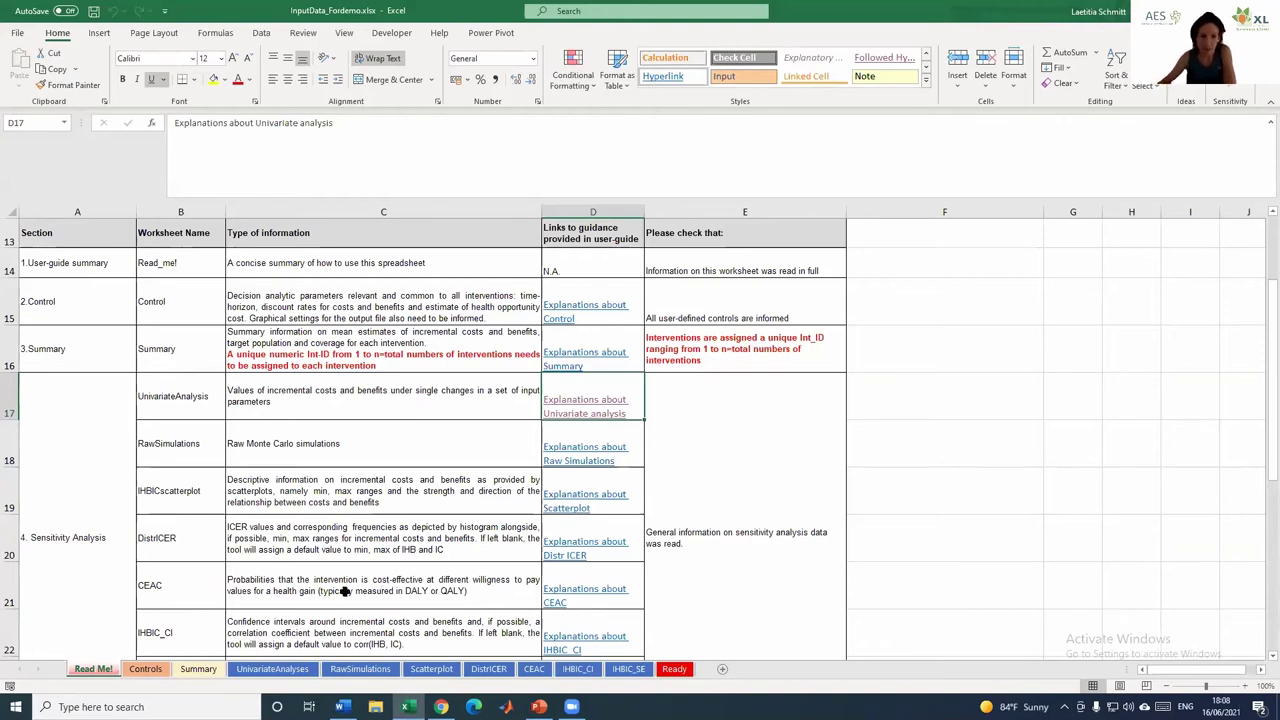
pyautogui.click(145, 669)
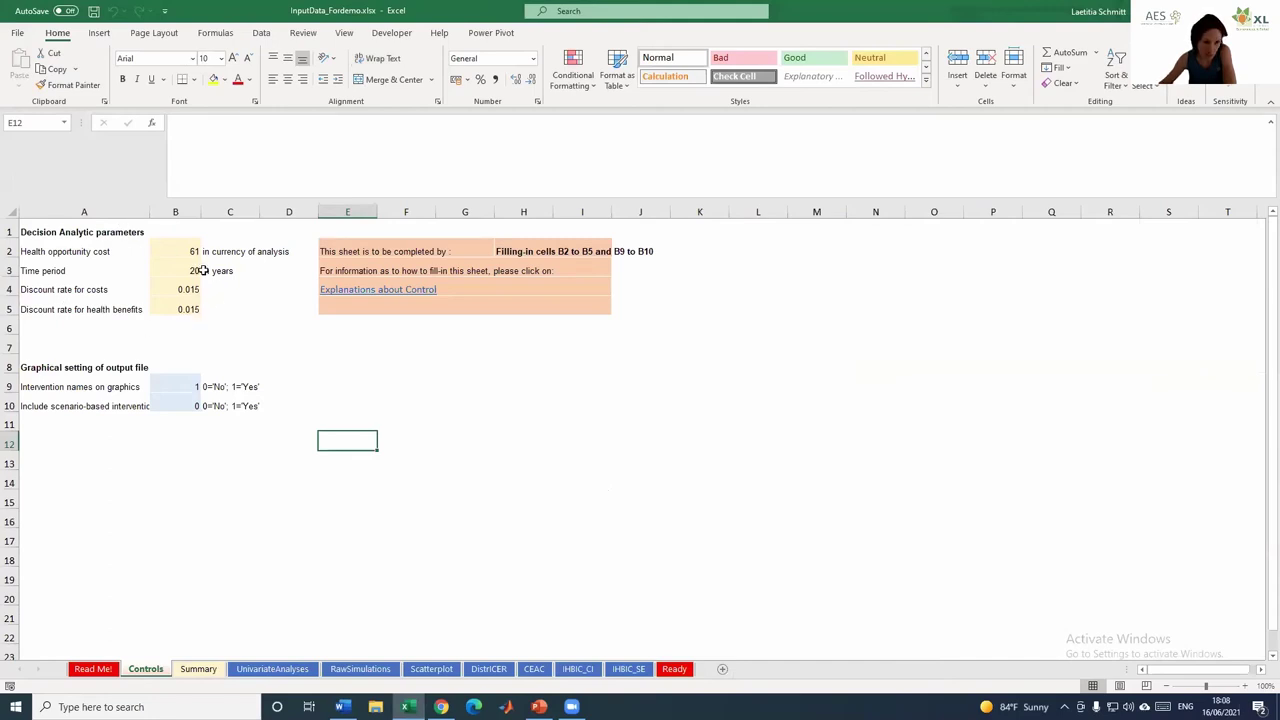
pyautogui.click(273, 669)
pyautogui.scroll(1, 565, 585)
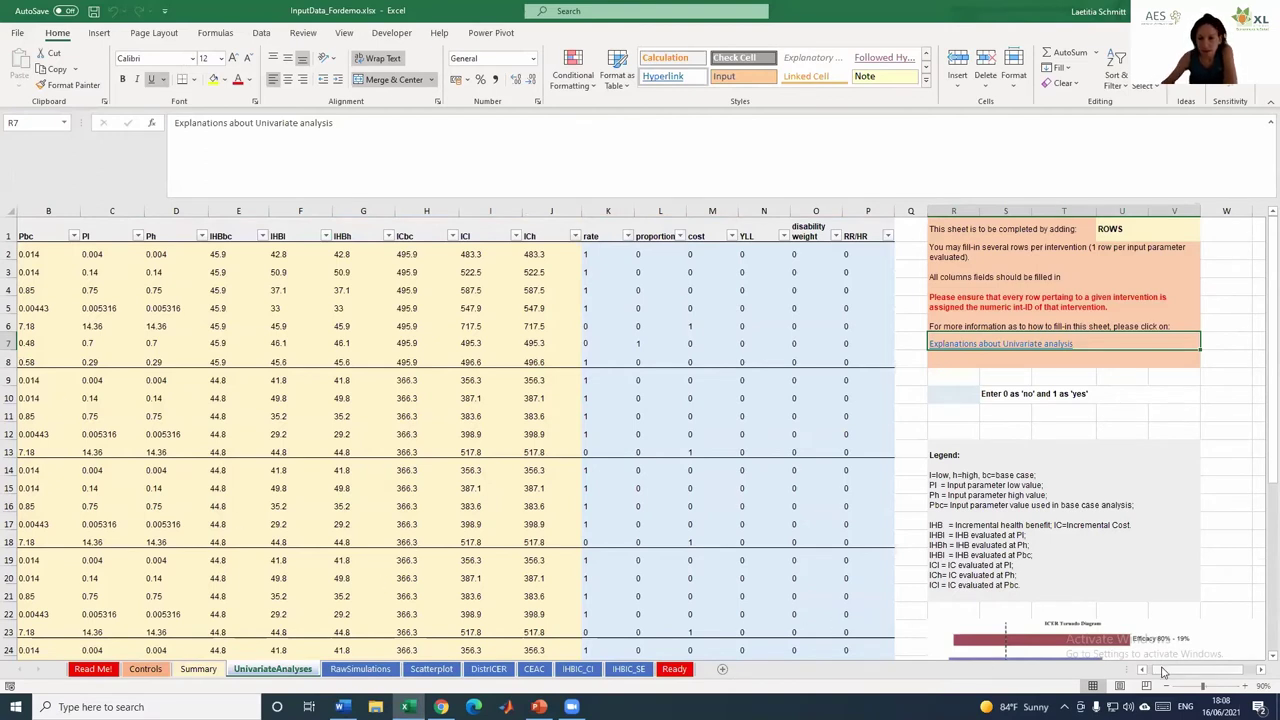
pyautogui.moveTo(1182, 672); pyautogui.dragTo(1165, 672)
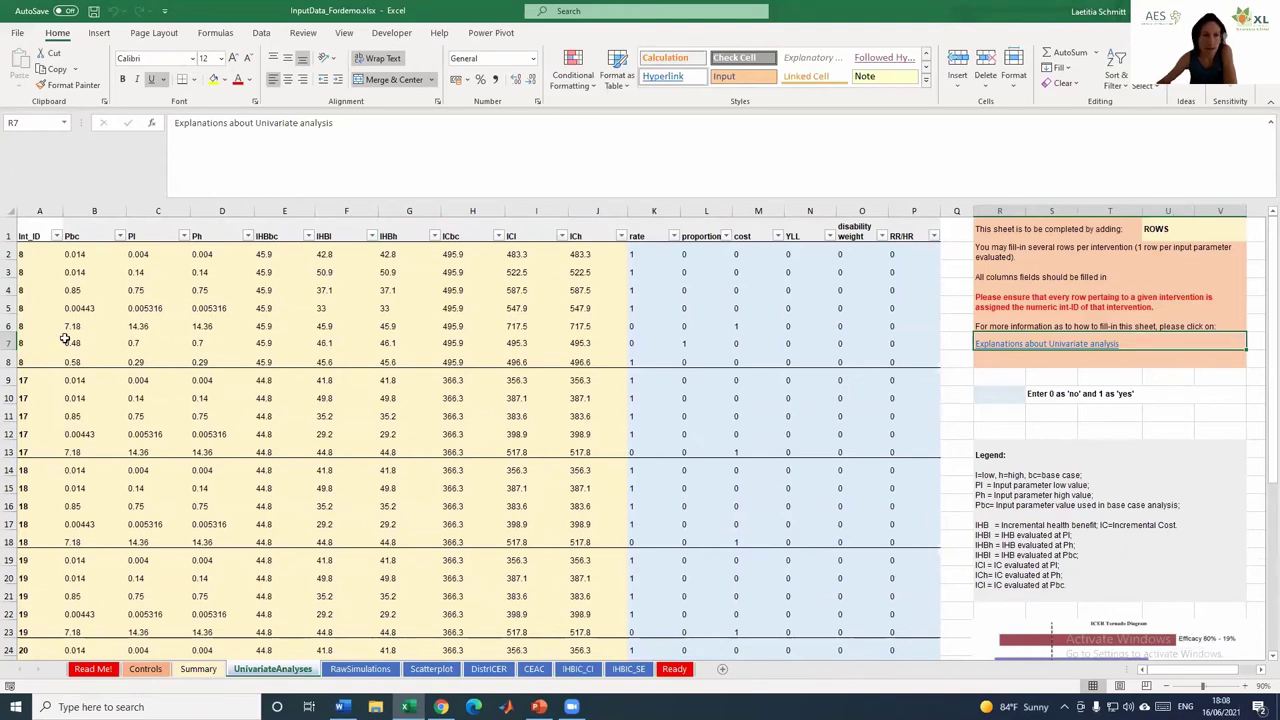
pyautogui.click(86, 256)
pyautogui.click(140, 255)
pyautogui.click(212, 254)
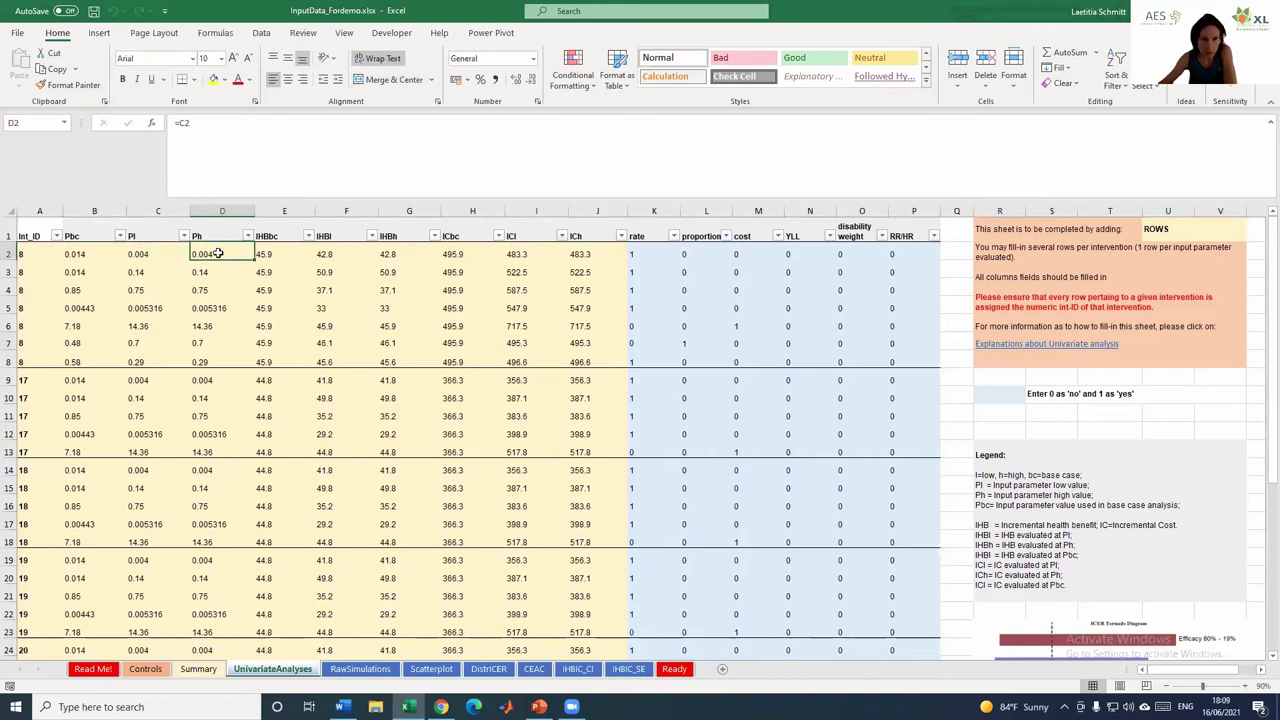
pyautogui.click(82, 254)
pyautogui.click(135, 253)
pyautogui.click(235, 253)
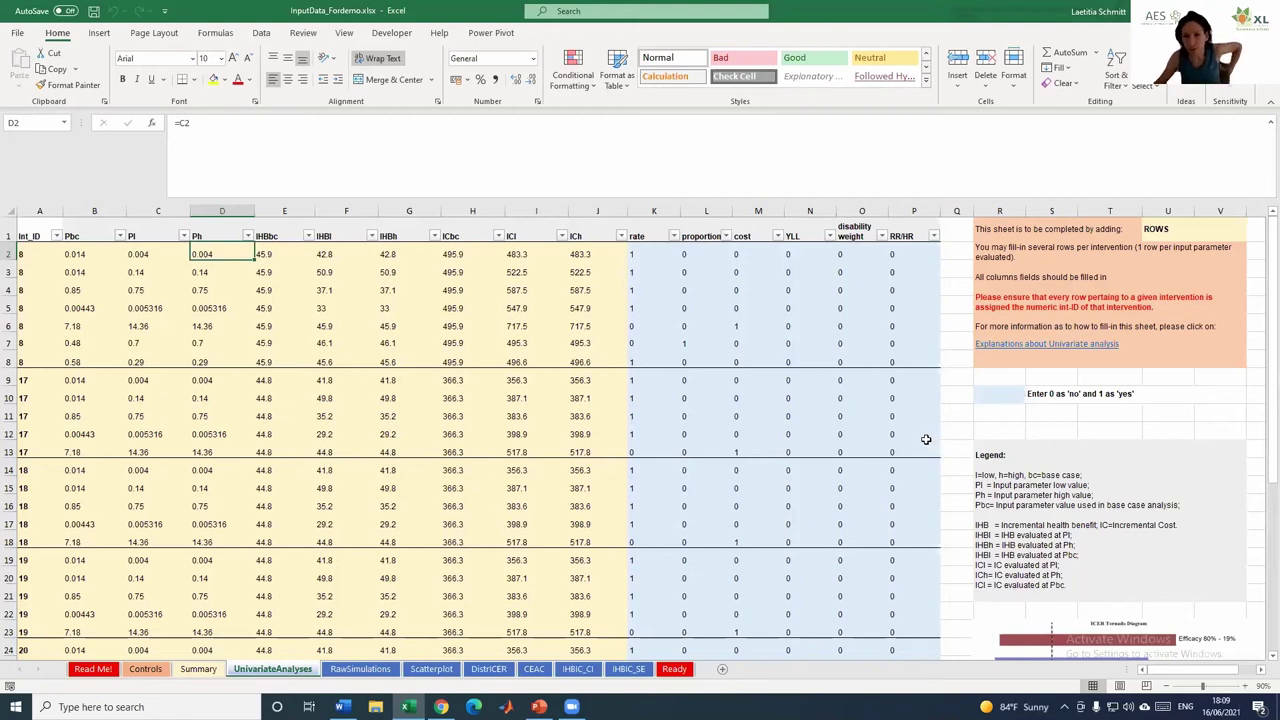
# Step: Look at the RawSimulations sheet, and move the Scatterplot sheet's plot picture upward so the whole plot shows beside the data
pyautogui.click(360, 670)
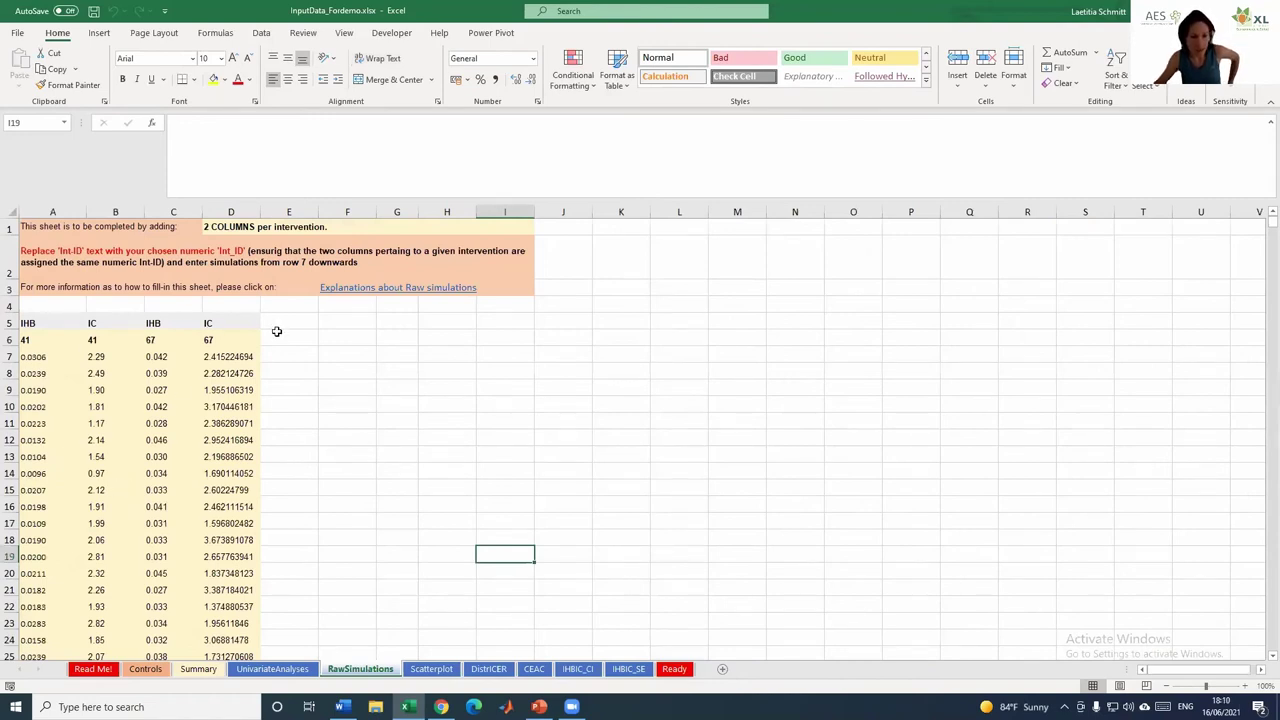
pyautogui.click(434, 669)
pyautogui.scroll(1, 545, 552)
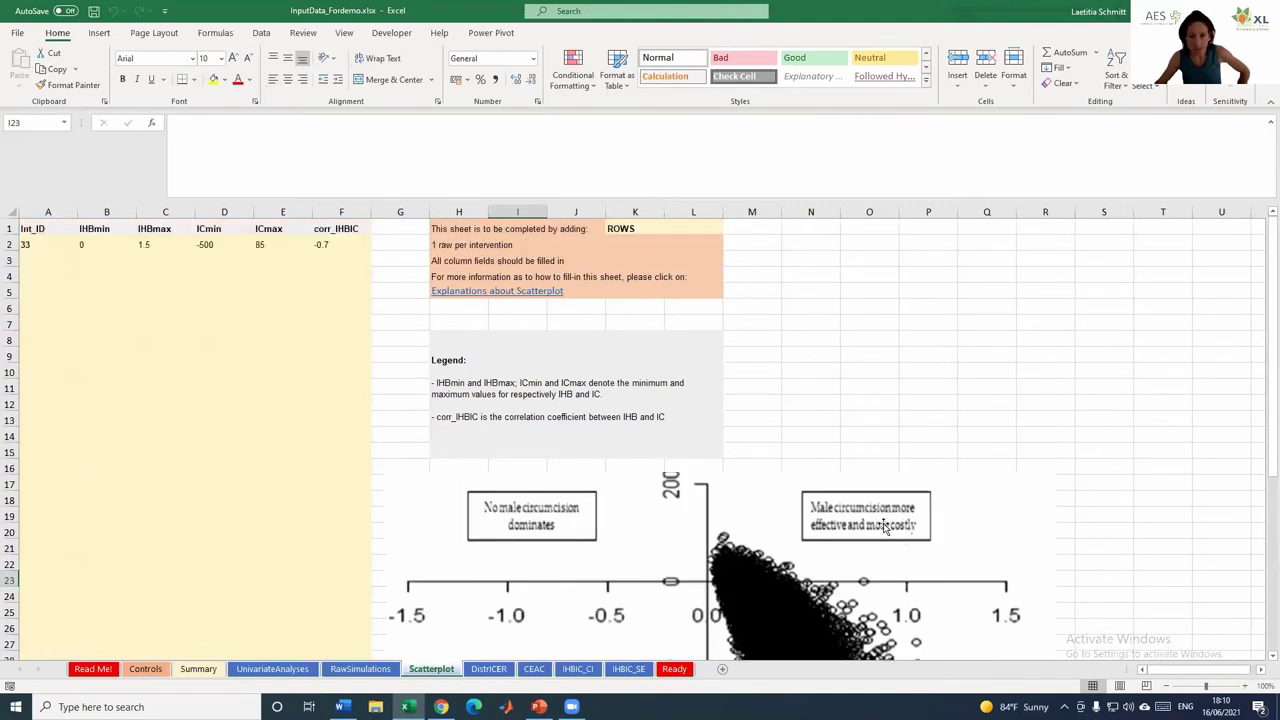
pyautogui.moveTo(745, 480); pyautogui.dragTo(867, 258)
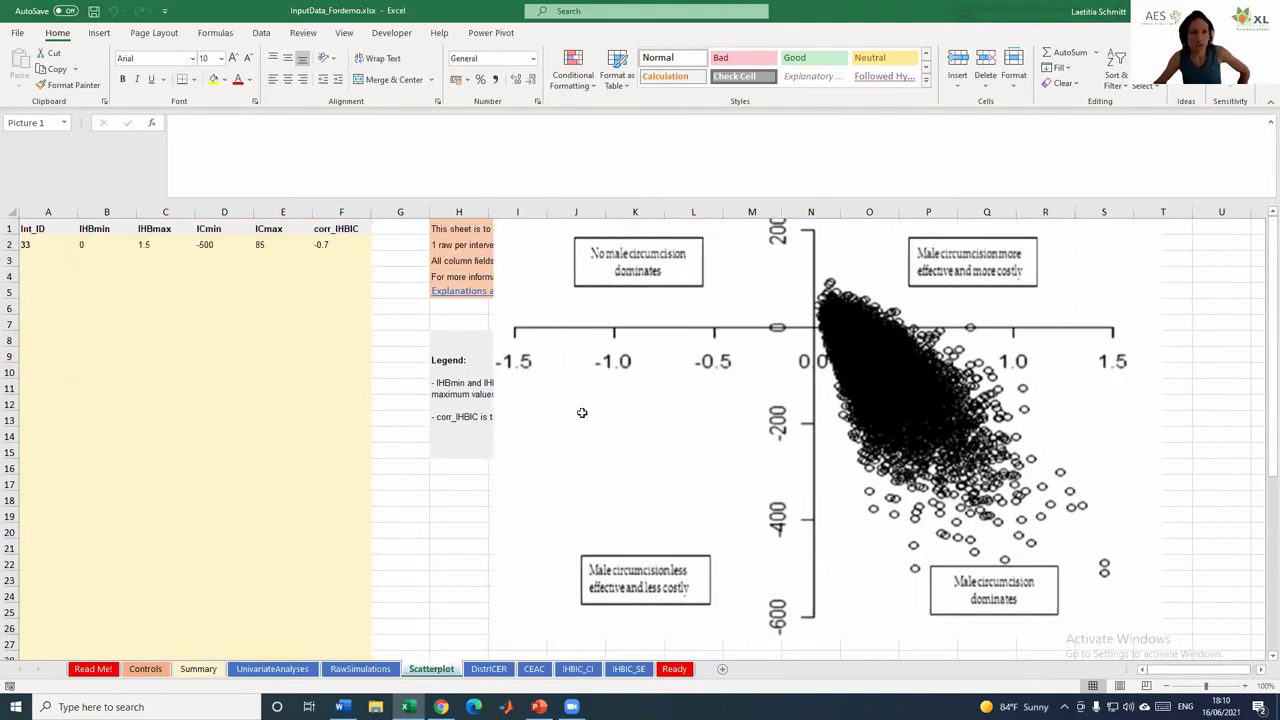
pyautogui.moveTo(582, 412); pyautogui.dragTo(582, 412)
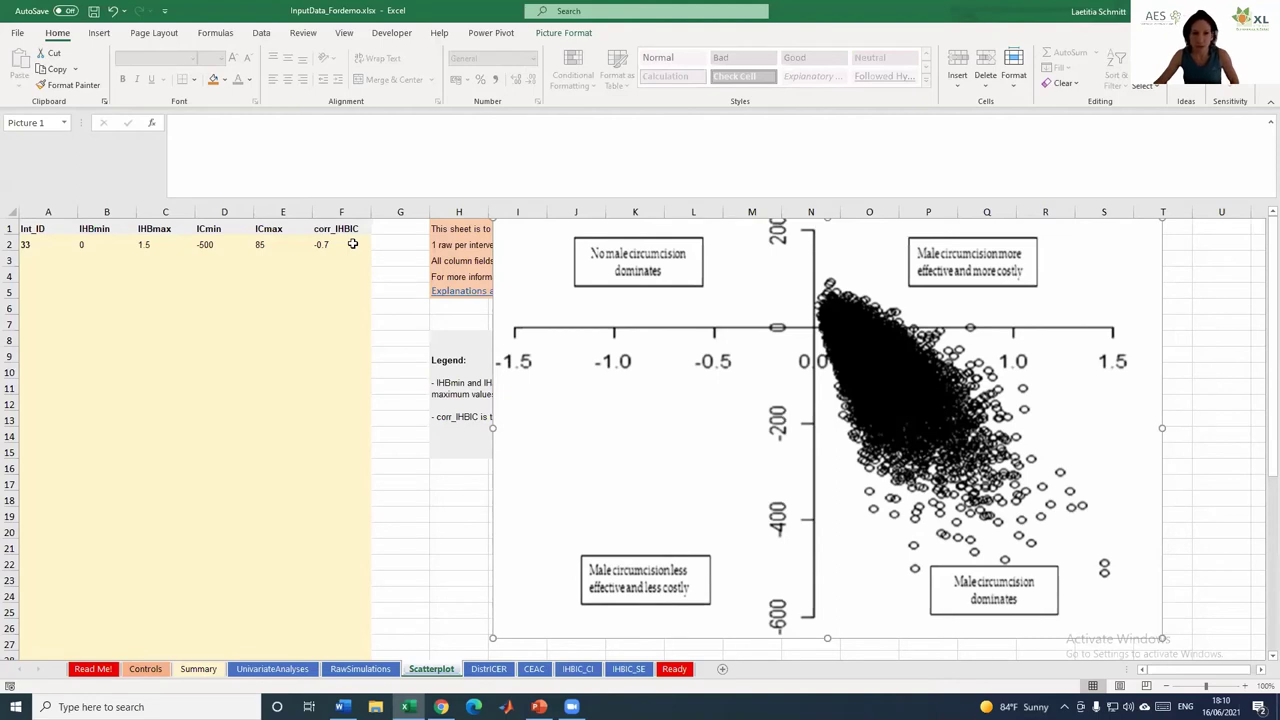
# Step: On the DistrICER sheet, move the ICER histogram picture clear of the data columns, below the legend
pyautogui.click(484, 673)
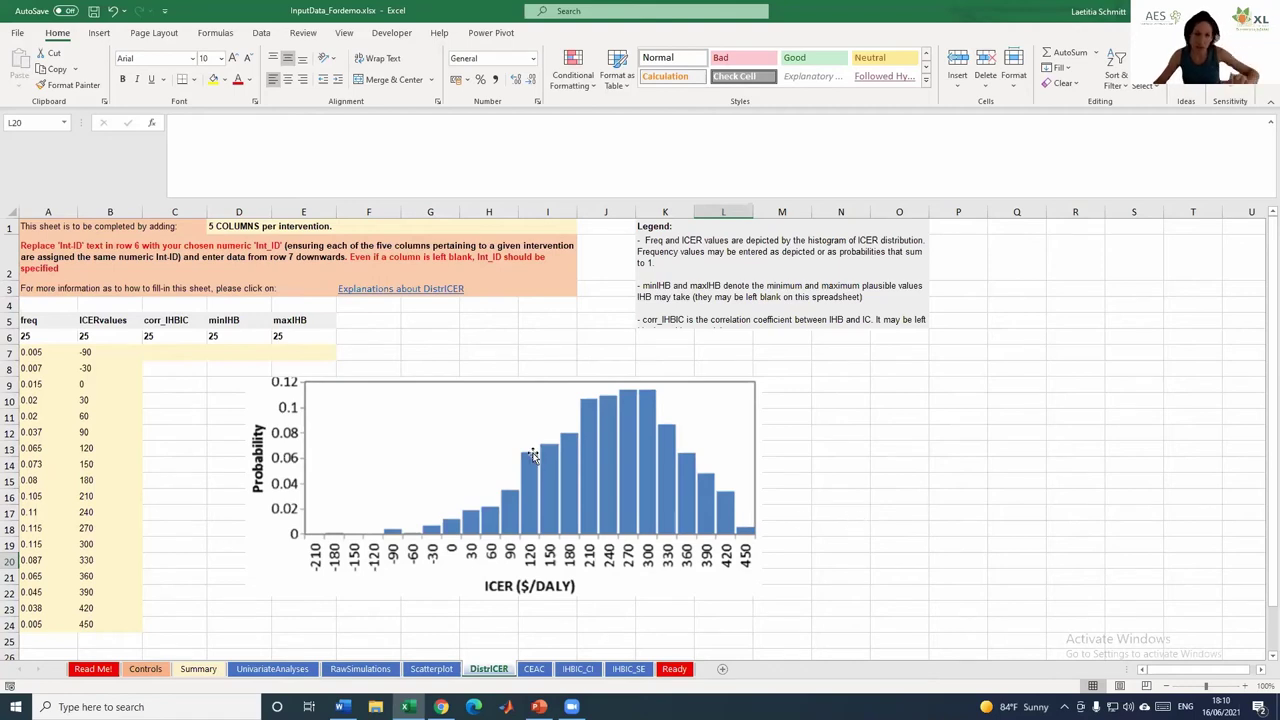
pyautogui.moveTo(372, 430); pyautogui.dragTo(522, 400)
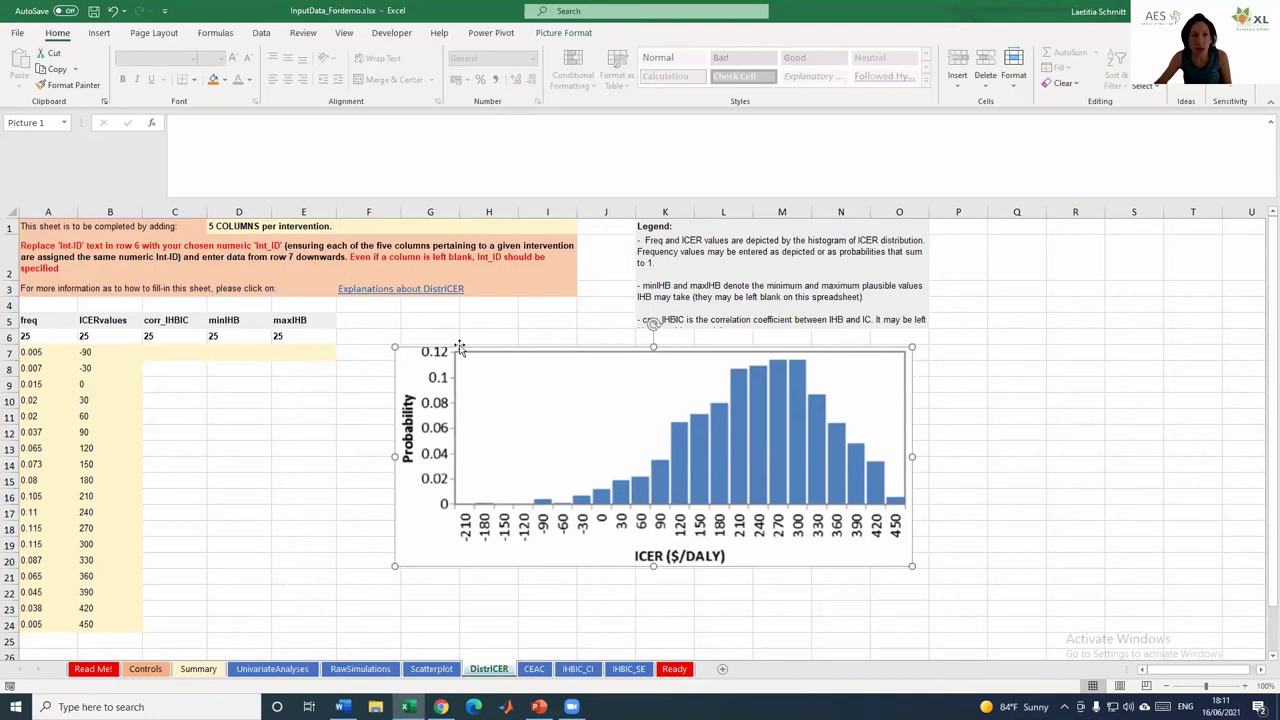
pyautogui.moveTo(410, 356); pyautogui.dragTo(553, 420)
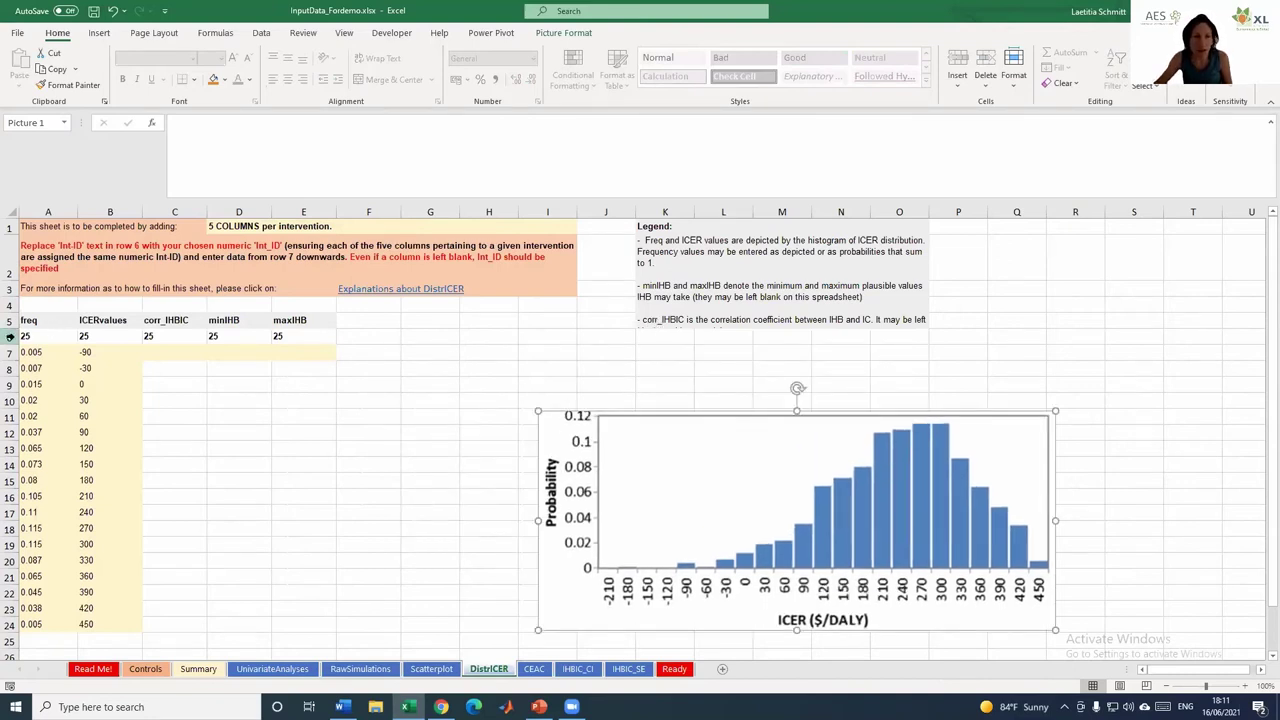
# Step: Check the intervention ID assigned in row 6 to each of the five DistrICER columns
pyautogui.click(40, 336)
pyautogui.click(112, 336)
pyautogui.click(176, 336)
pyautogui.click(240, 336)
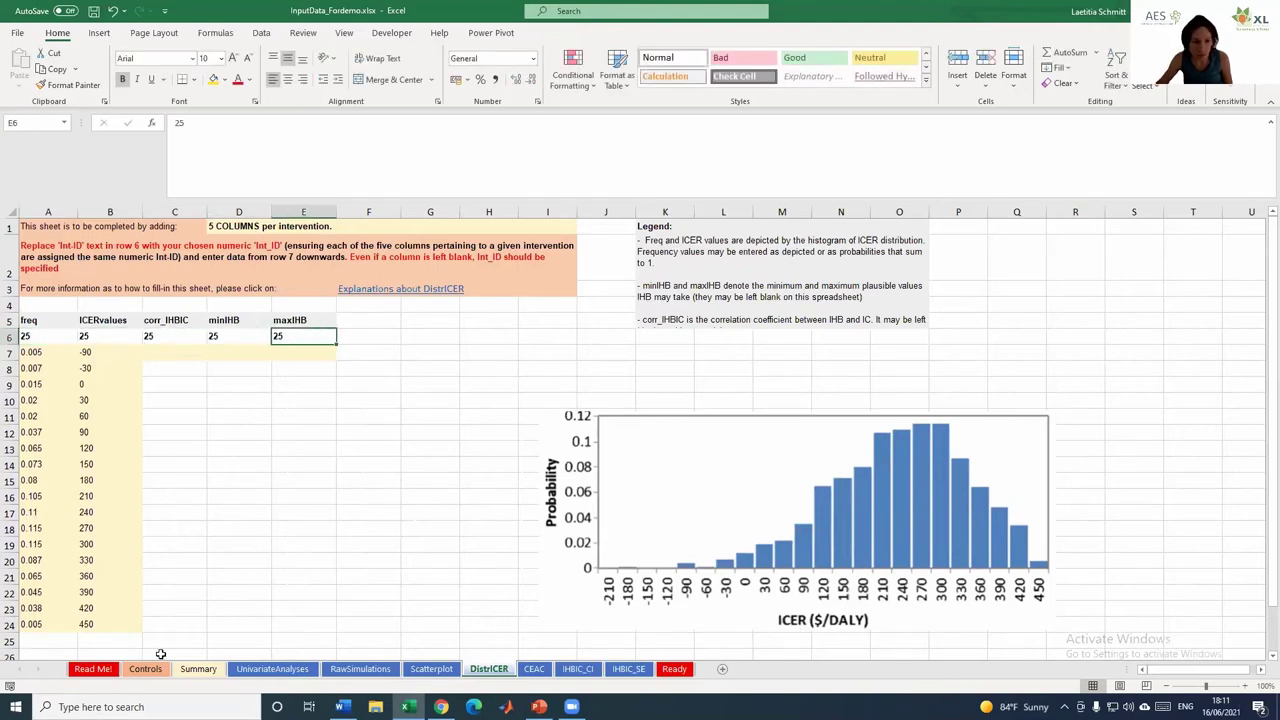
# Step: Examine the first Int_ID and the IHB and IC study paper headers on the Summary sheet
pyautogui.click(197, 668)
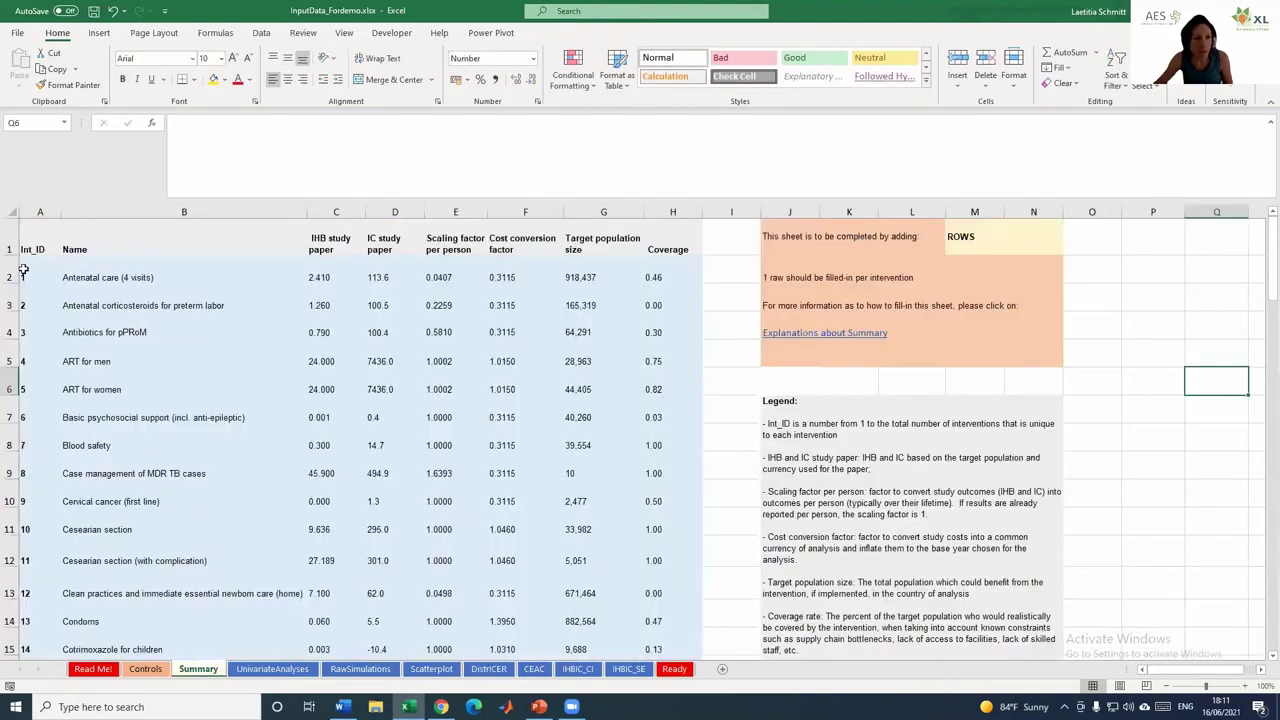
pyautogui.click(25, 277)
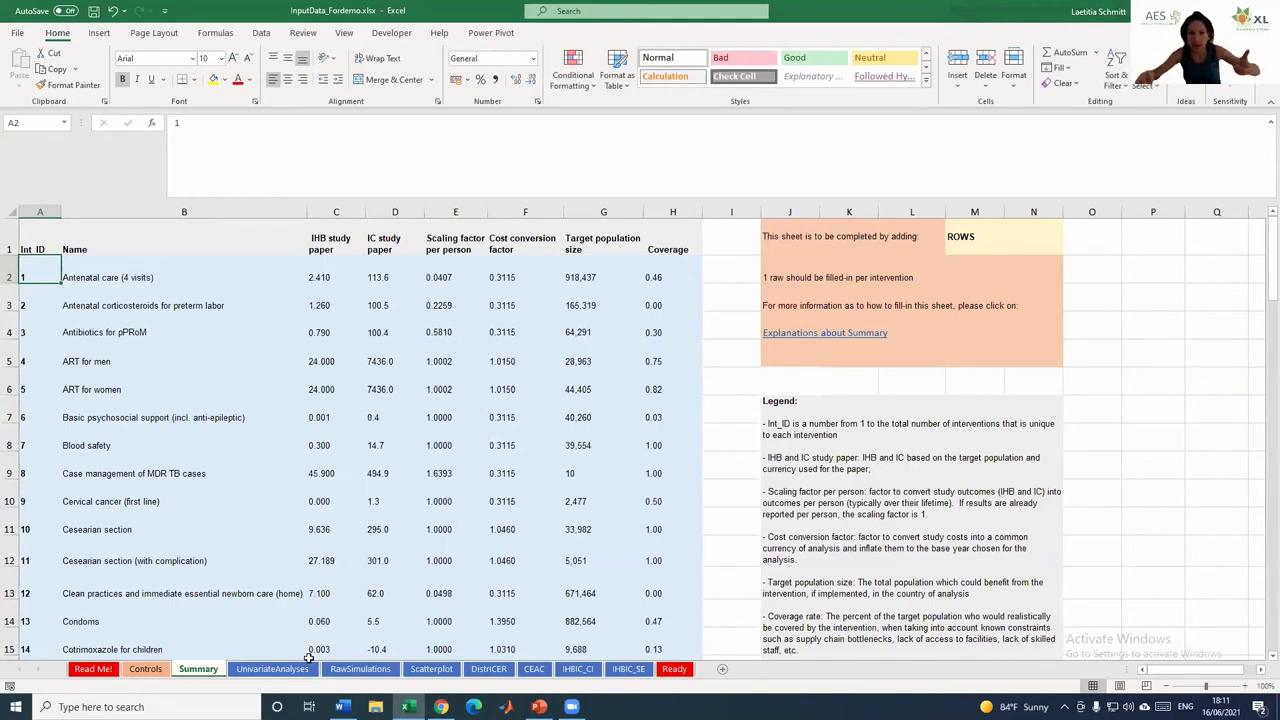
pyautogui.click(332, 238)
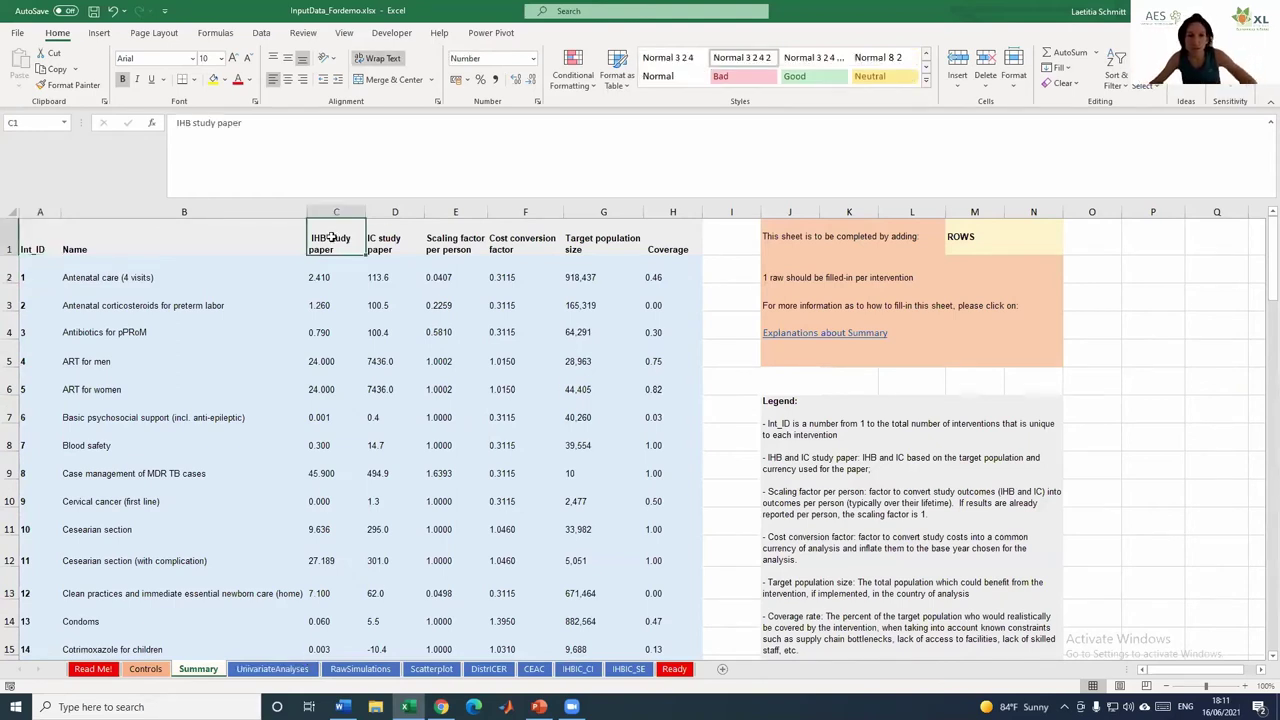
pyautogui.click(378, 237)
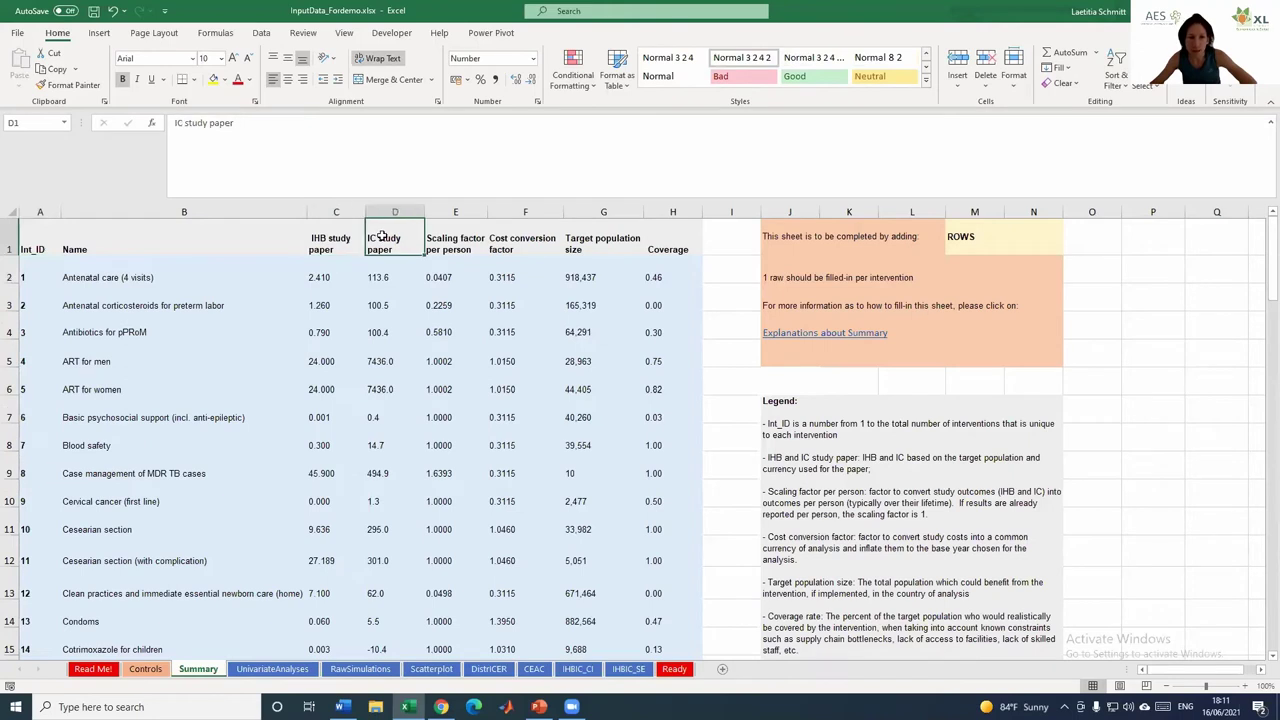
# Step: Compare the Scatterplot sheet's row layout with the five-column block for the intervention on the DistrICER sheet
pyautogui.click(434, 670)
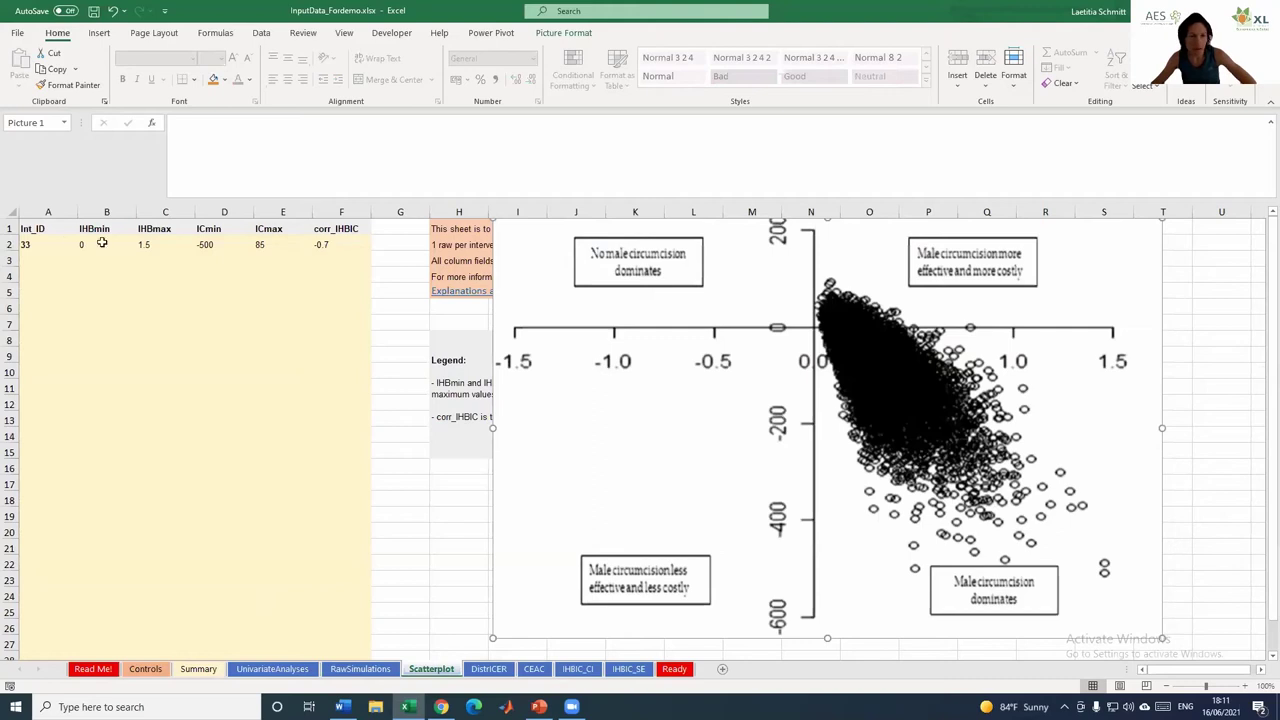
pyautogui.click(489, 669)
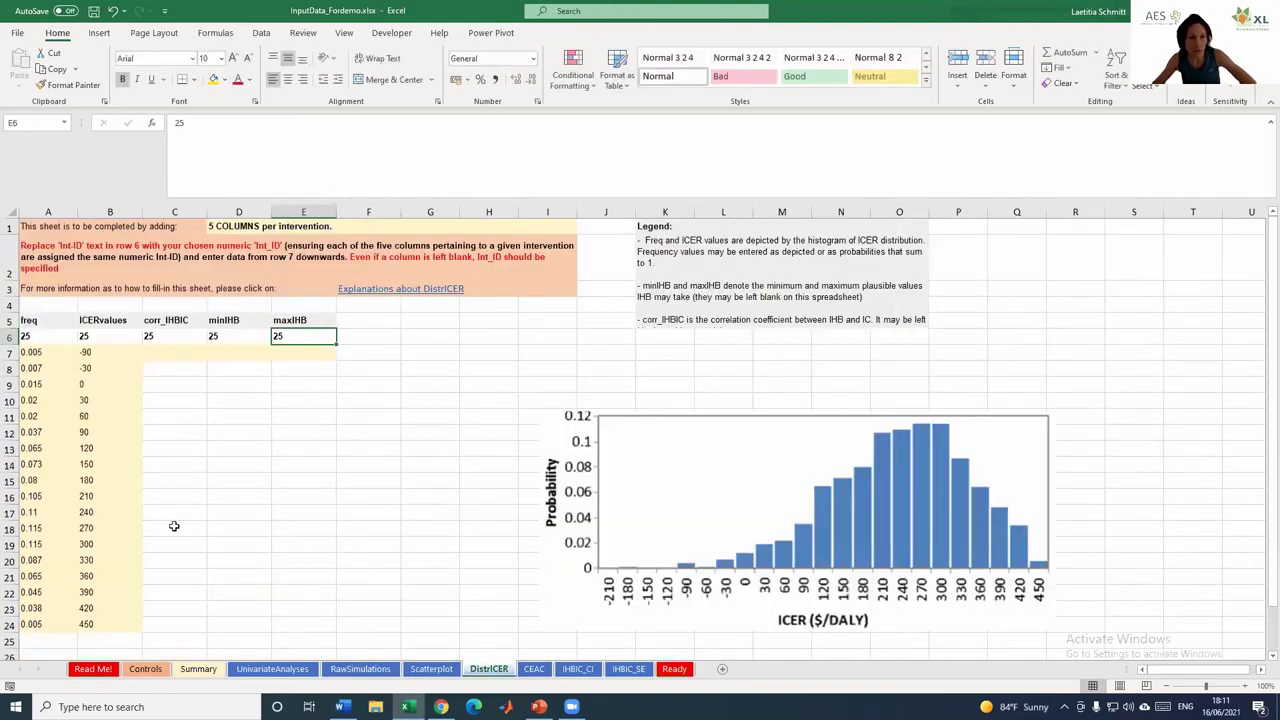
pyautogui.moveTo(26, 336); pyautogui.dragTo(105, 336)
pyautogui.moveTo(233, 390); pyautogui.dragTo(291, 529)
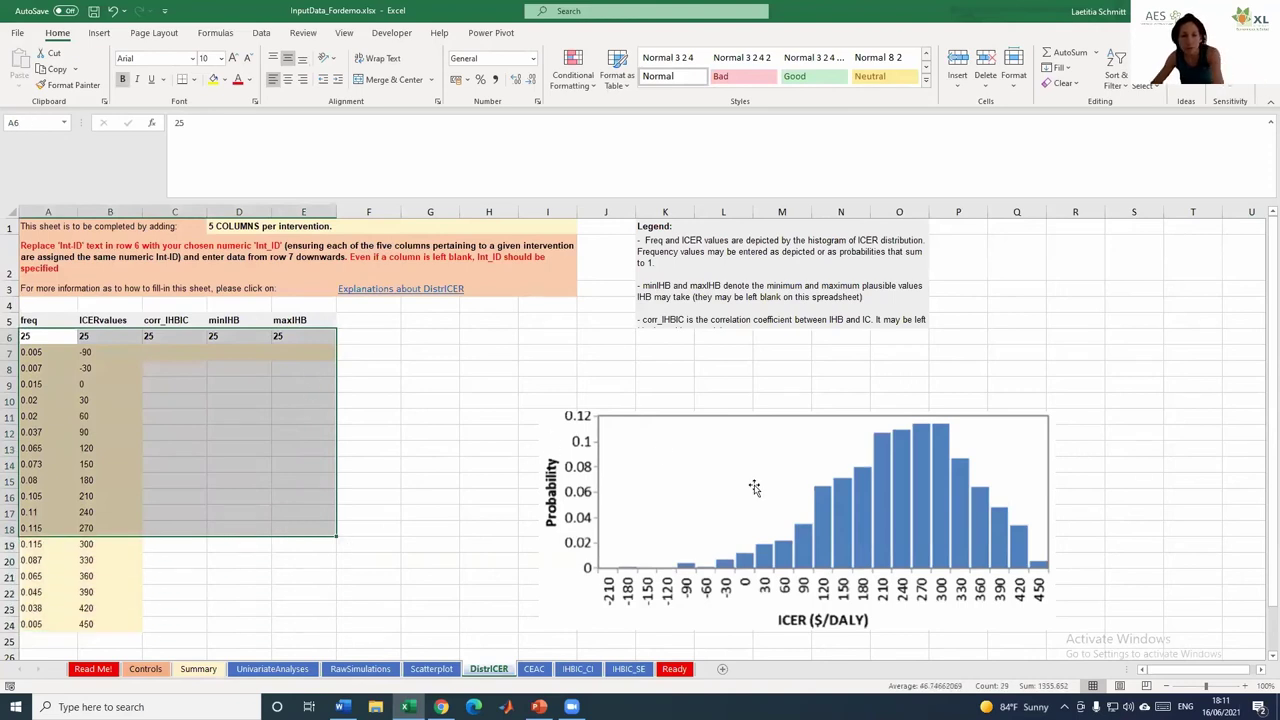
# Step: Review the CEAC sheet's intervention ID row, along with the input fields of the IHBIC_CI and IHBIC_SE sheets
pyautogui.click(535, 669)
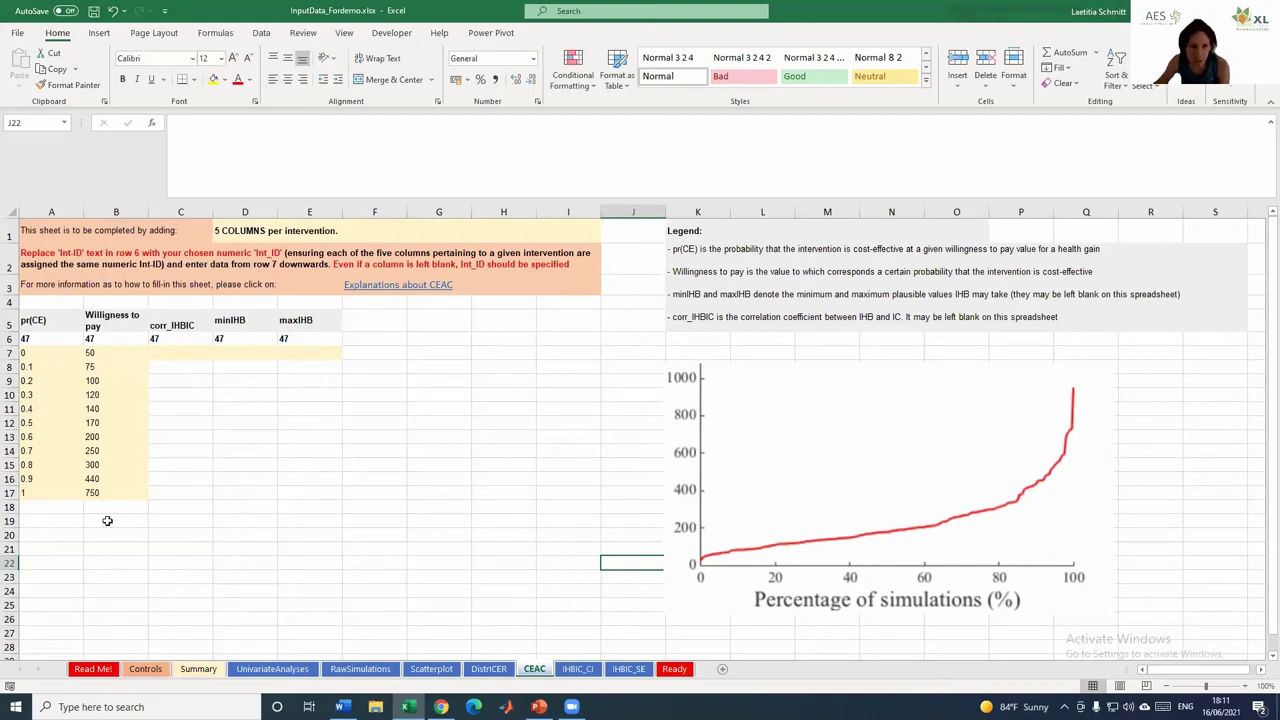
pyautogui.click(10, 339)
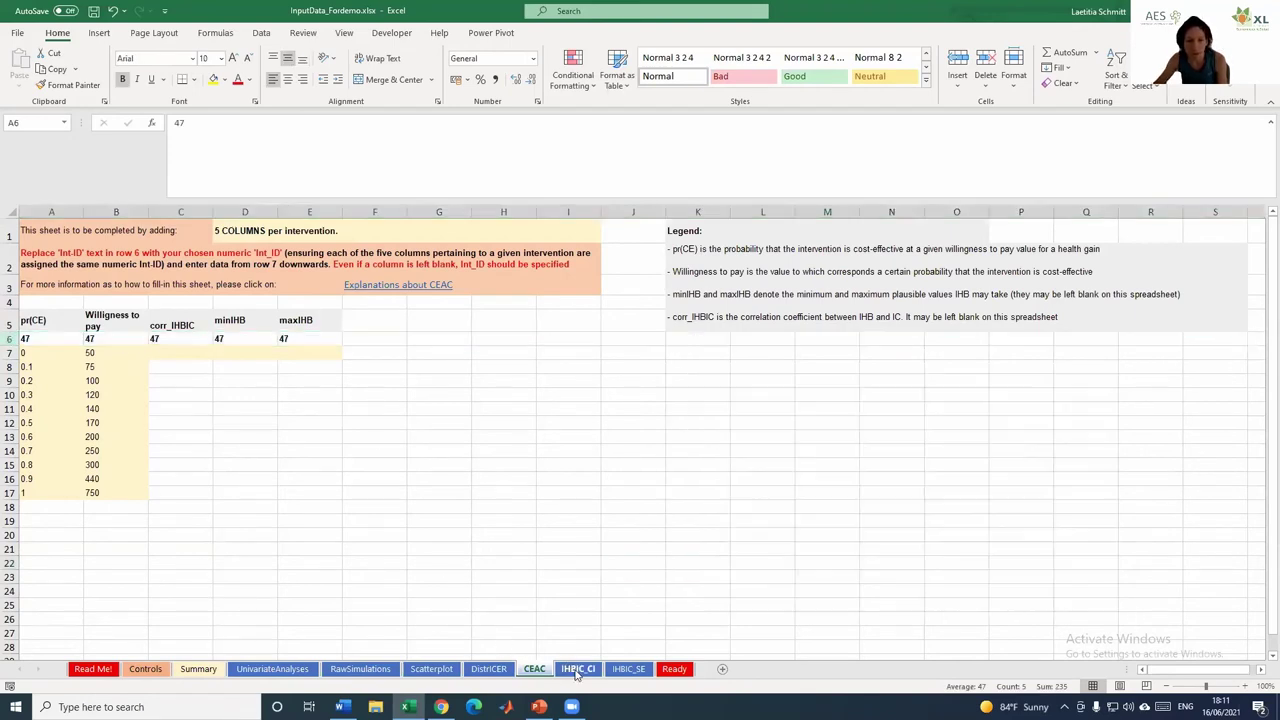
pyautogui.click(577, 669)
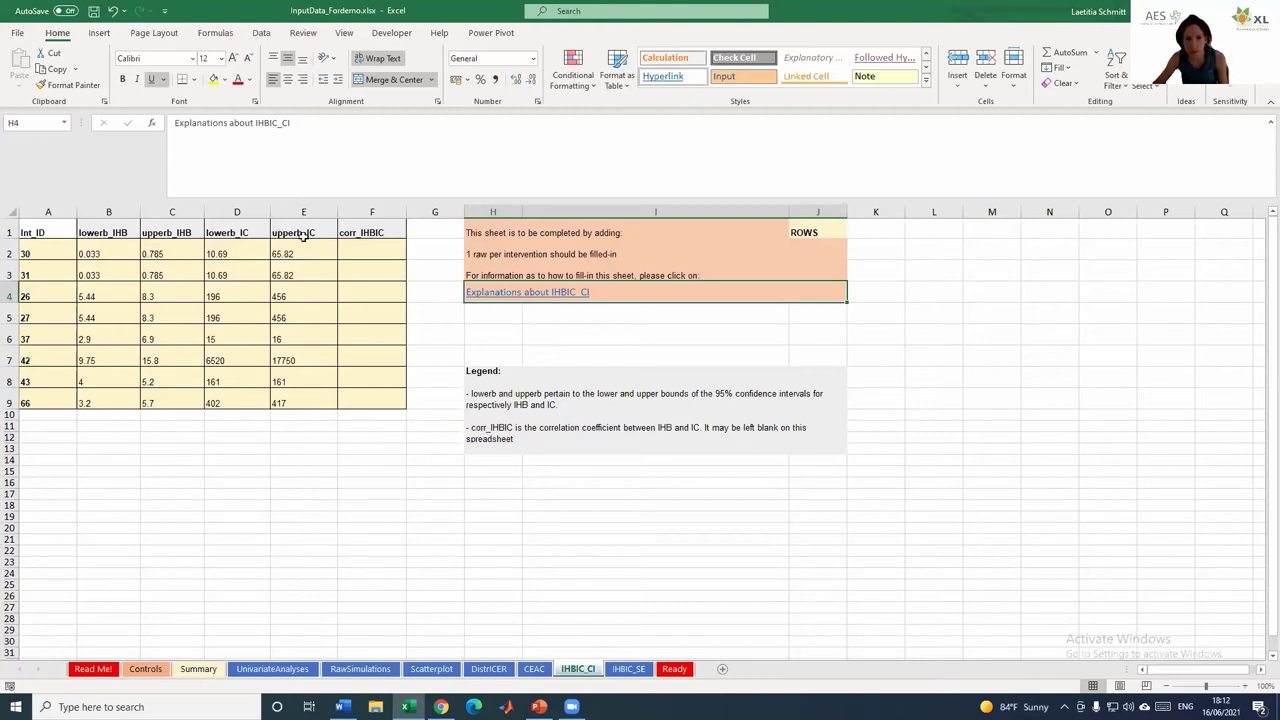
pyautogui.click(627, 672)
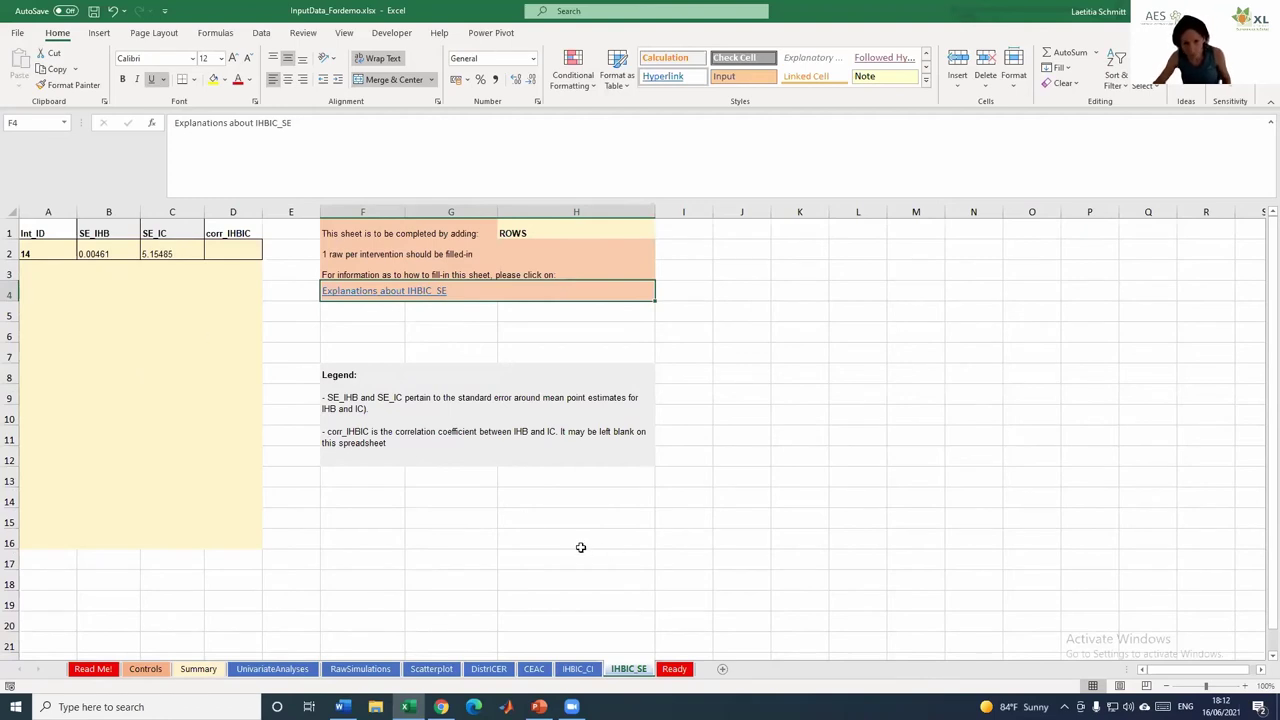
# Step: Revisit the RawSimulations sheet and check on the Ready sheet whether the data can be uploaded to the tool
pyautogui.click(285, 668)
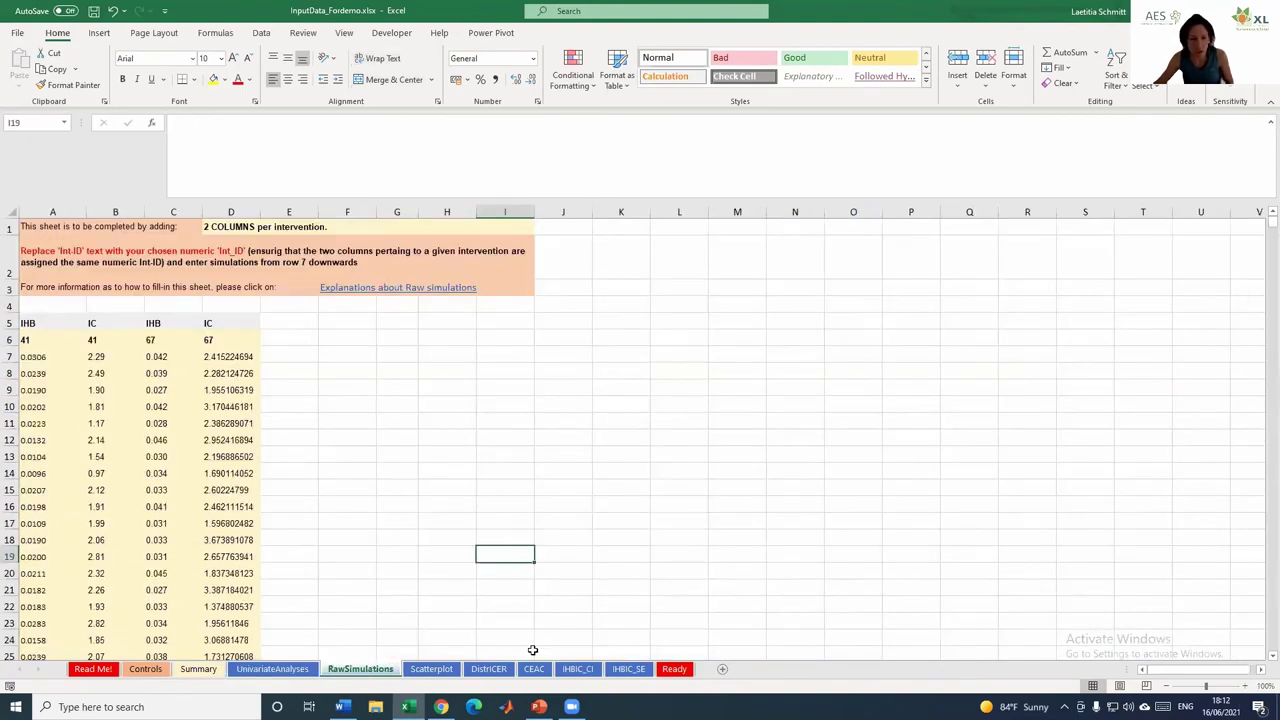
pyautogui.click(360, 668)
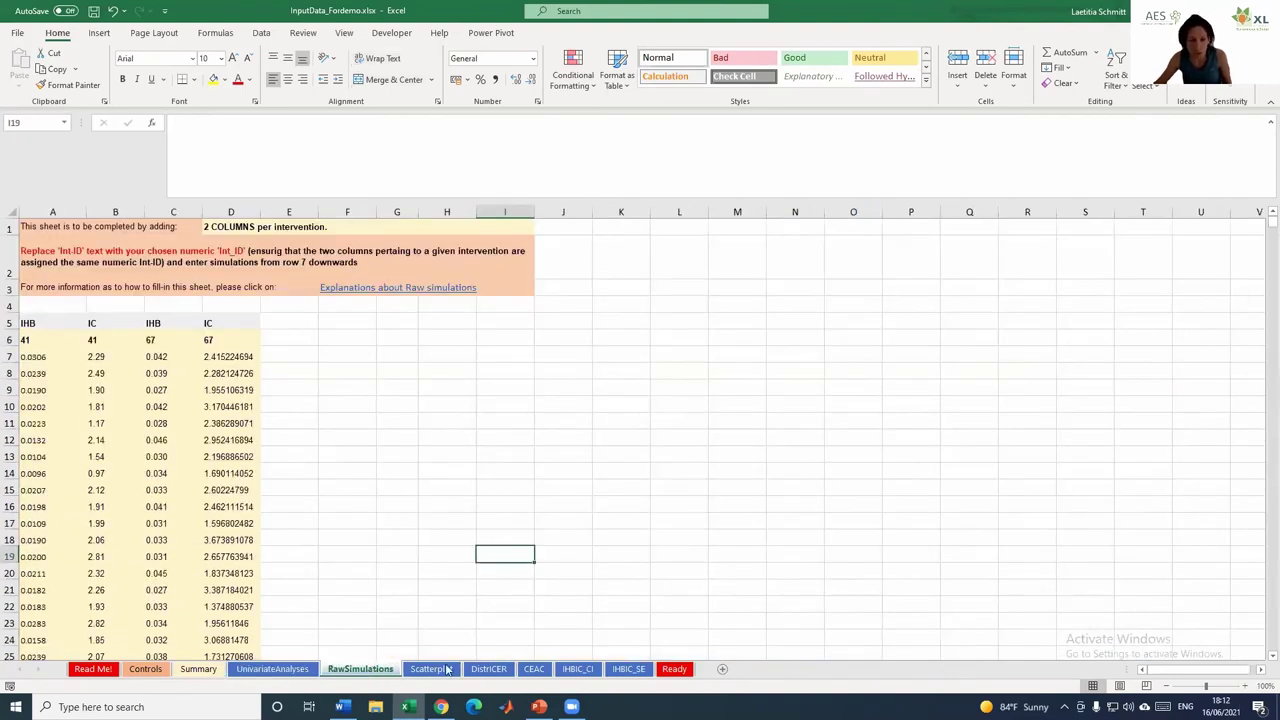
pyautogui.click(675, 670)
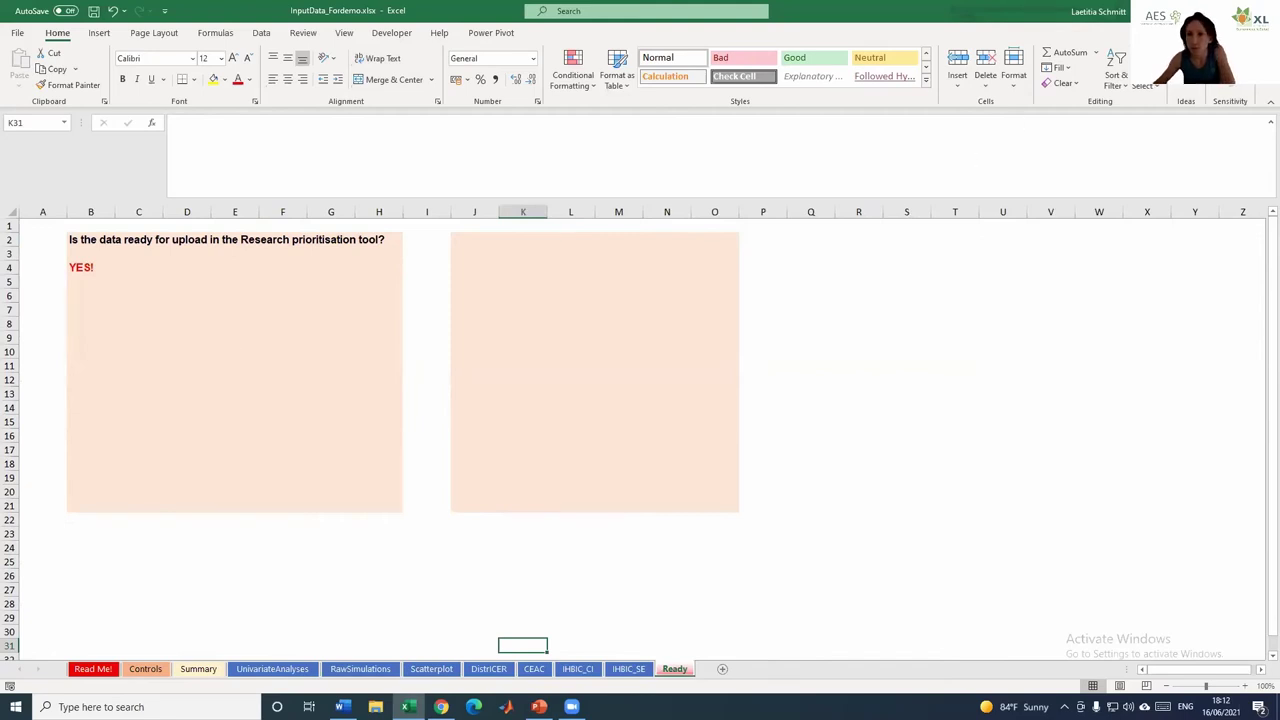
# Step: Close the input workbook and launch the Uncertainty tool from its desktop shortcut
pyautogui.hotkey('alt', 'F4')
pyautogui.click(640, 370)
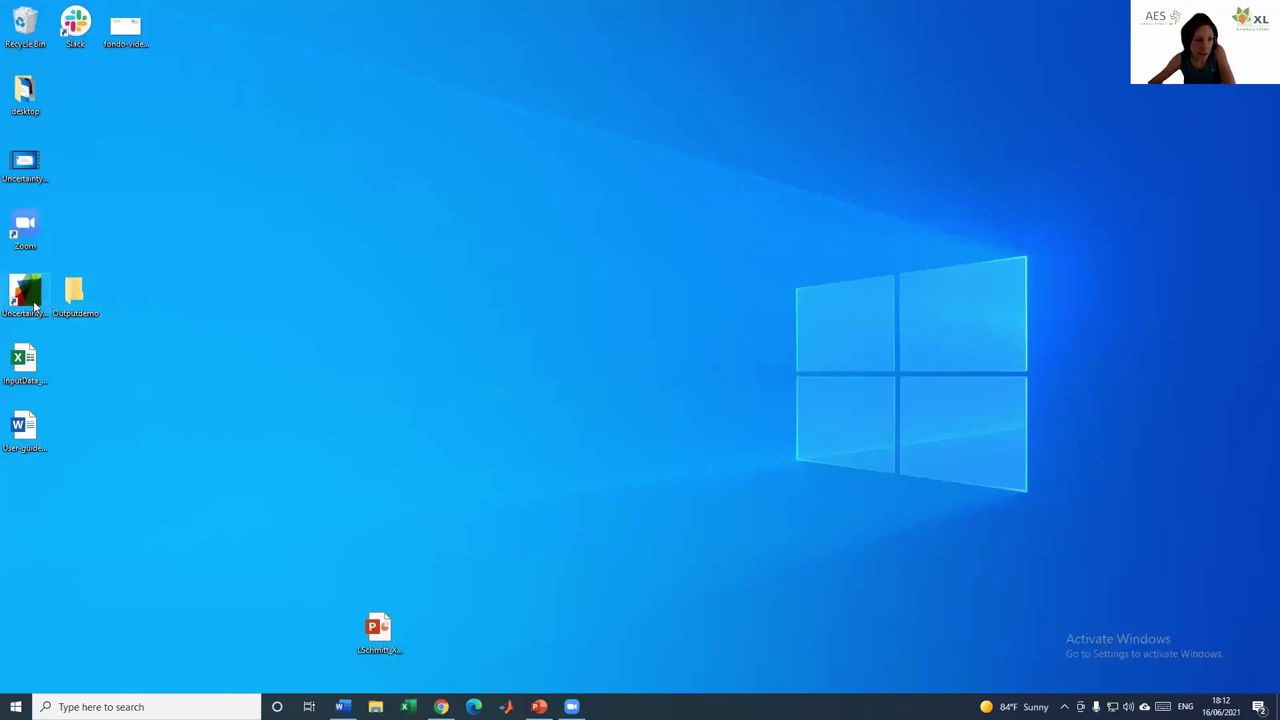
pyautogui.doubleClick(18, 303)
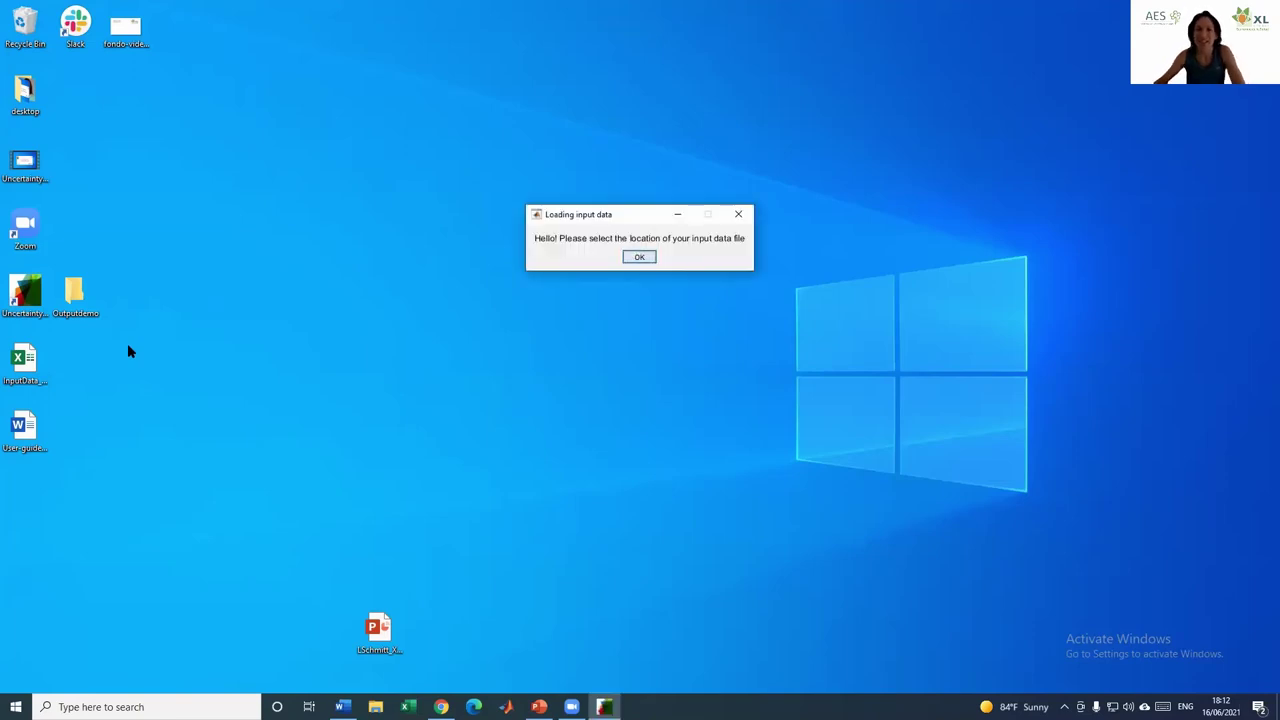
# Step: Load InputData_Fordemo.xlsx from the Desktop as the input data file
pyautogui.click(640, 257)
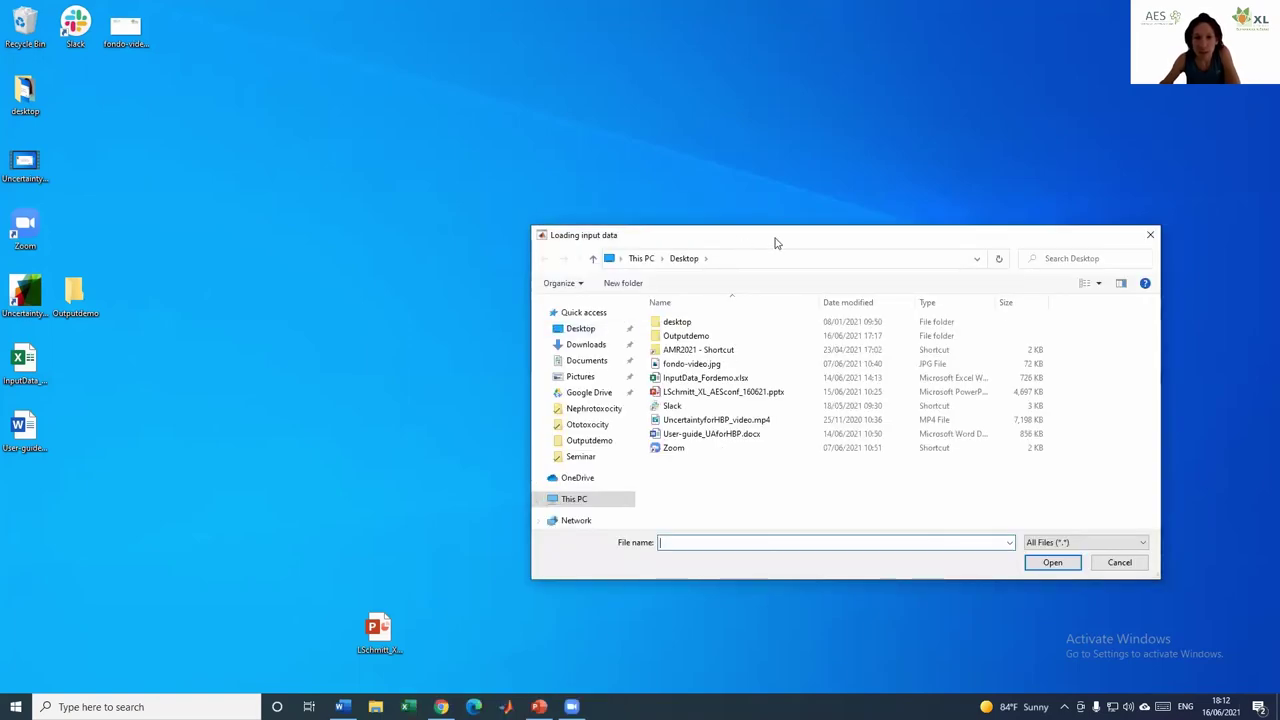
pyautogui.moveTo(777, 240); pyautogui.dragTo(618, 169)
pyautogui.click(547, 307)
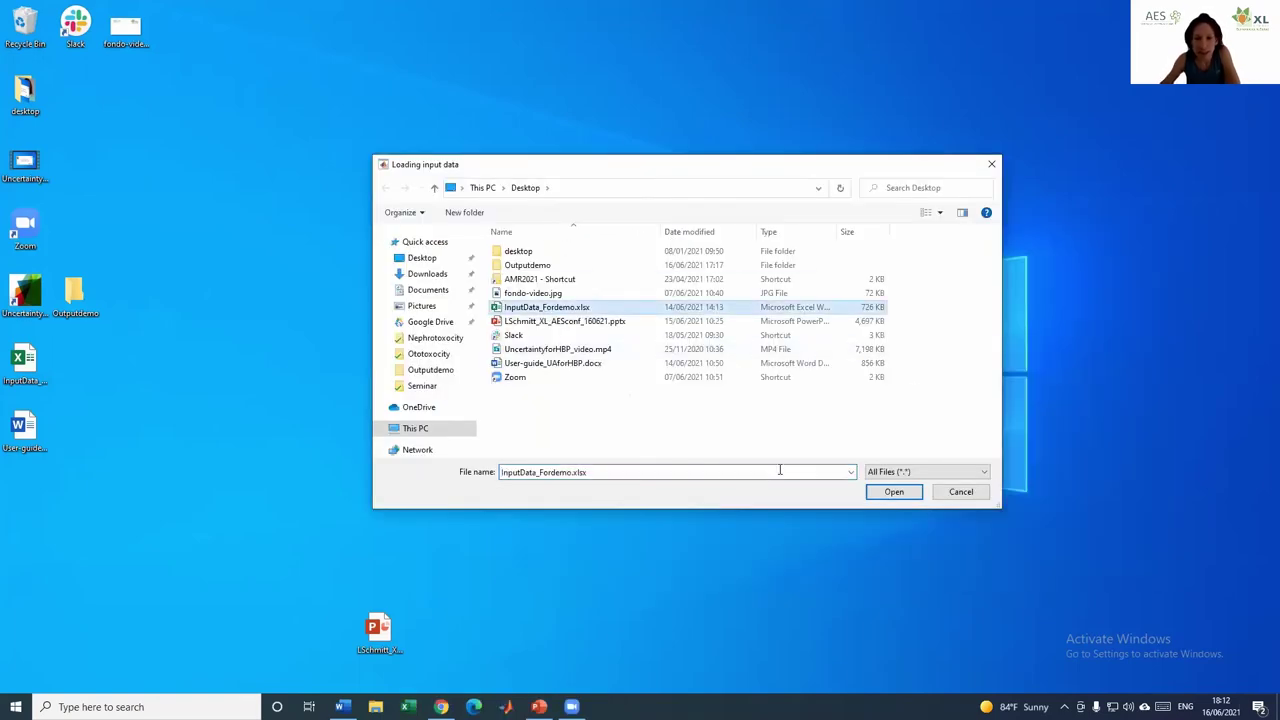
pyautogui.click(890, 491)
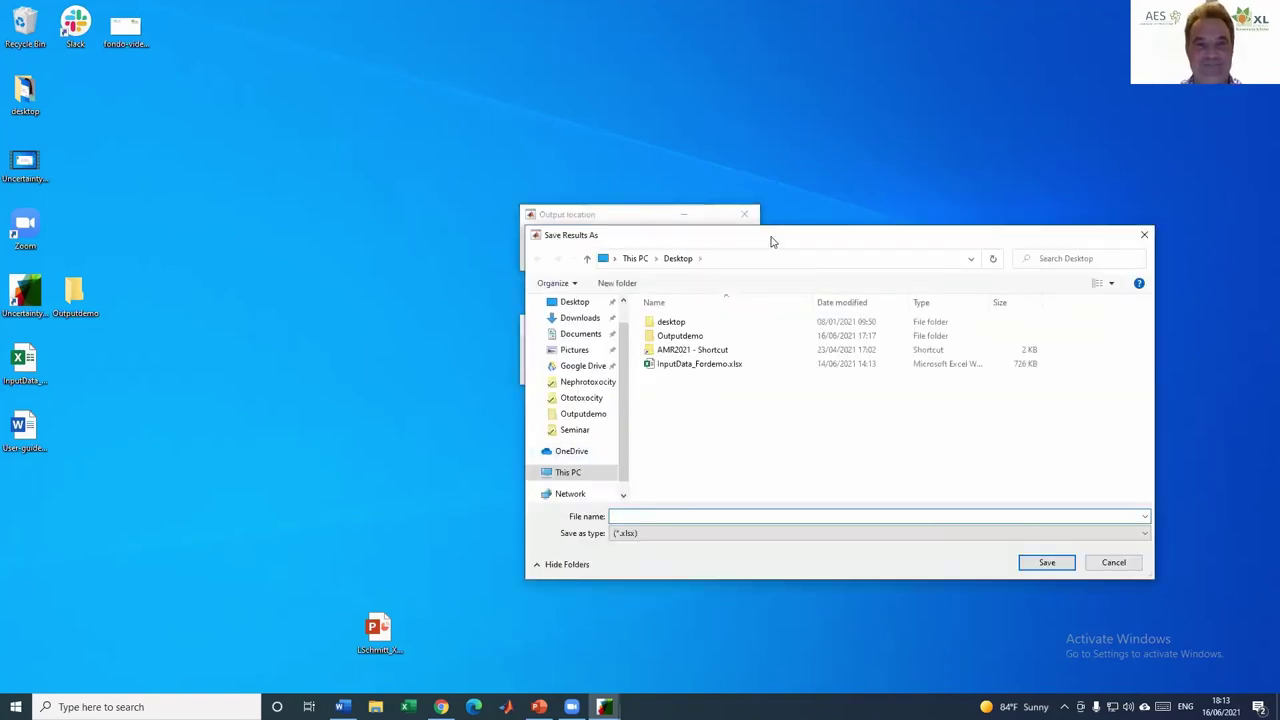
# Step: Save the results as an .xlsx file named demo in the Outputdemo folder
pyautogui.moveTo(771, 241); pyautogui.dragTo(968, 241)
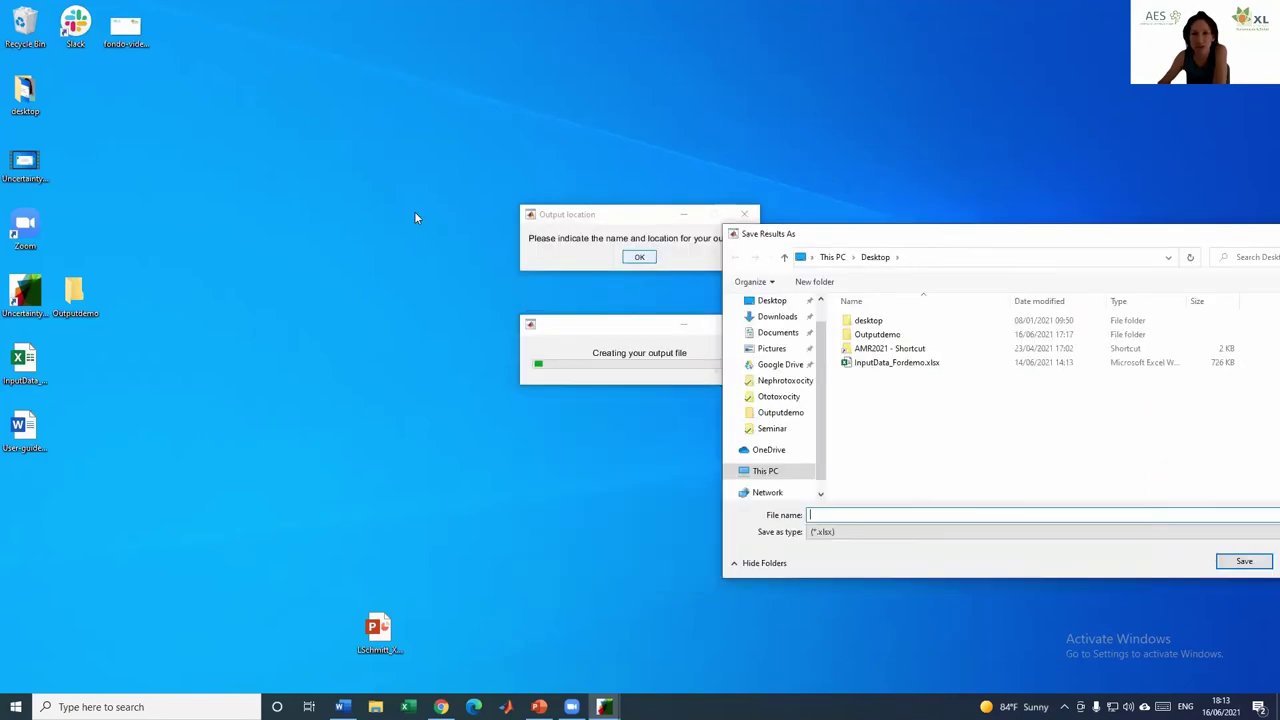
pyautogui.click(780, 413)
pyautogui.click(846, 514)
pyautogui.write('demo')
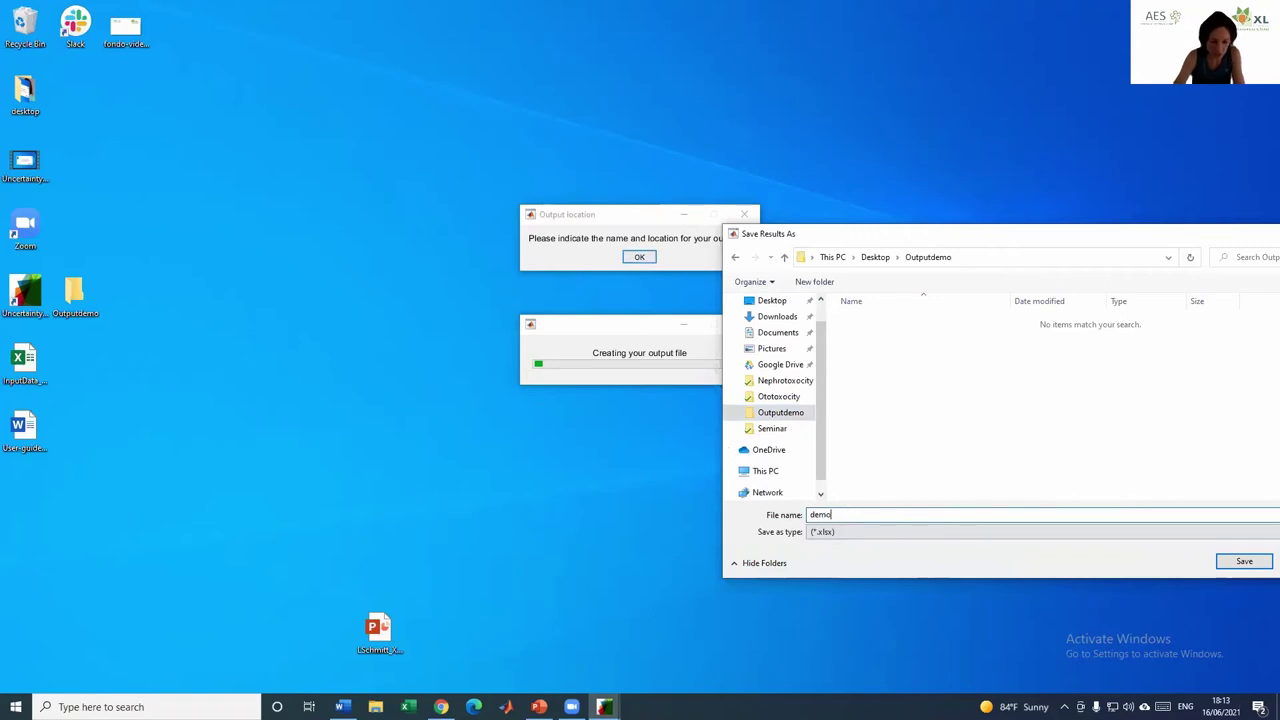
pyautogui.click(1244, 561)
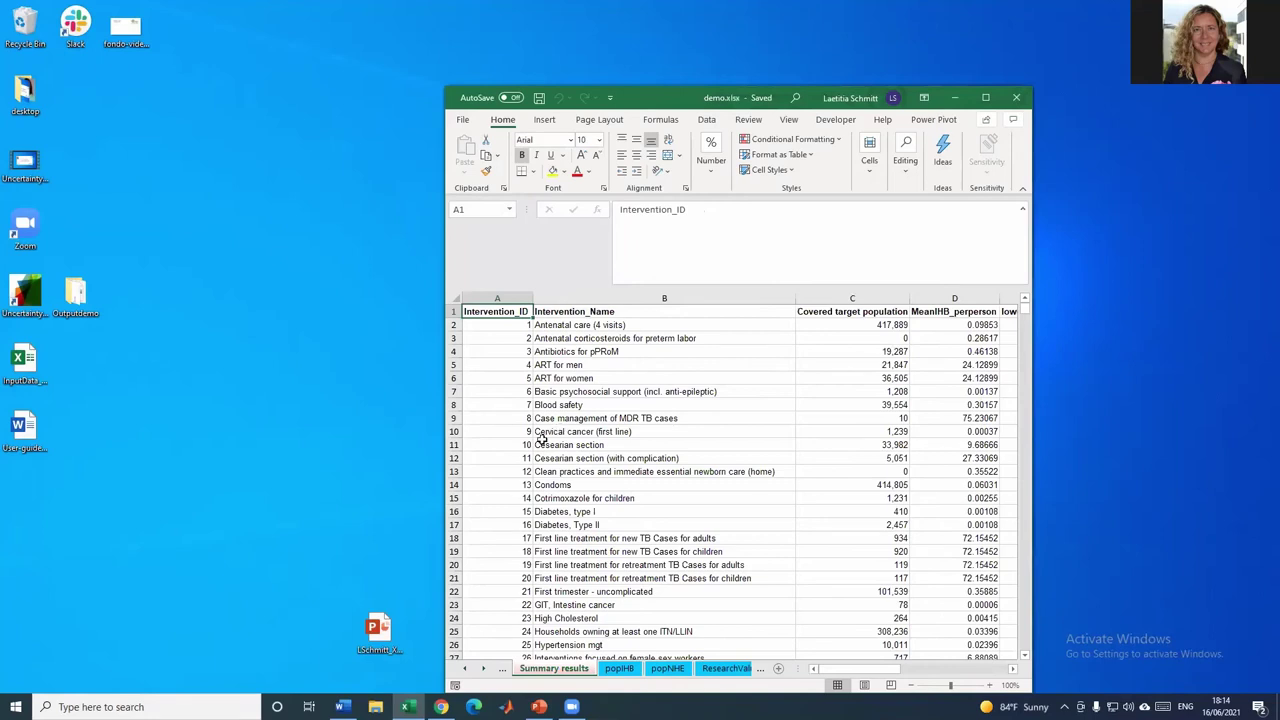
# Step: Maximise the results workbook and review the Summary results columns, plus the expected health effects chart on the popIHB sheet
pyautogui.click(985, 97)
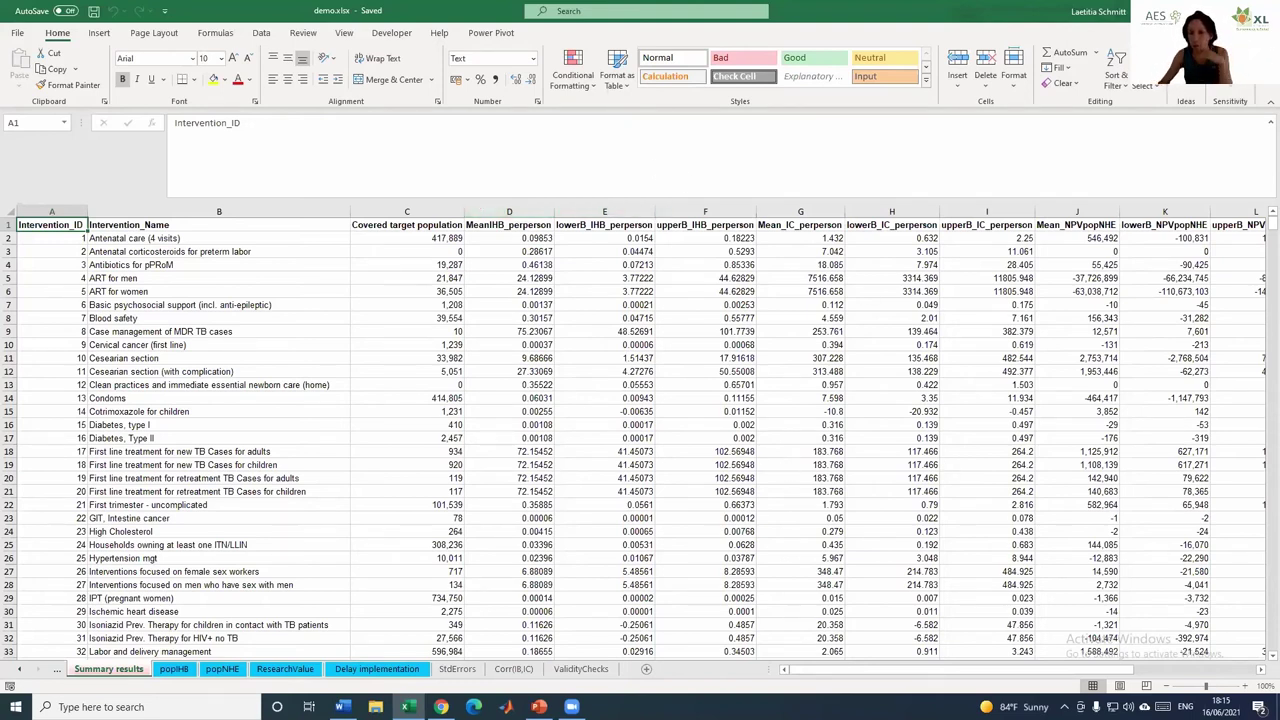
pyautogui.moveTo(886, 673); pyautogui.dragTo(1000, 678)
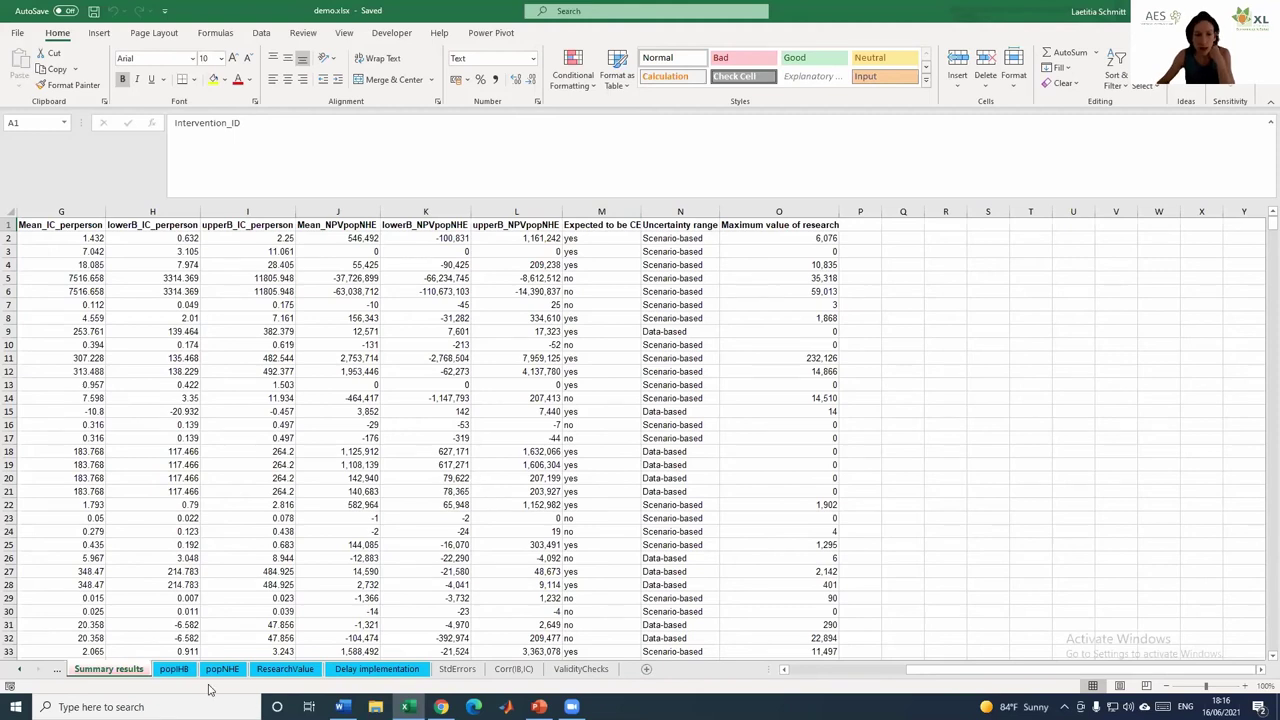
pyautogui.click(178, 669)
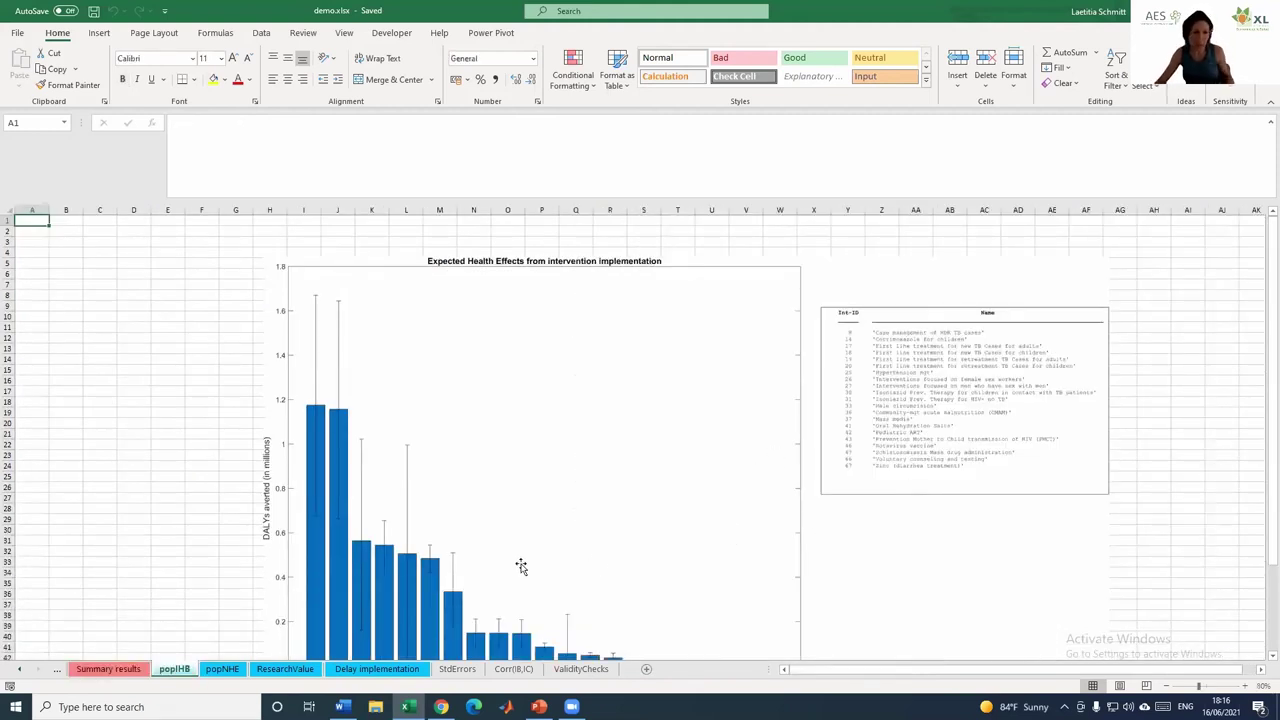
pyautogui.scroll(-2, 764, 514)
pyautogui.scroll(1, 764, 514)
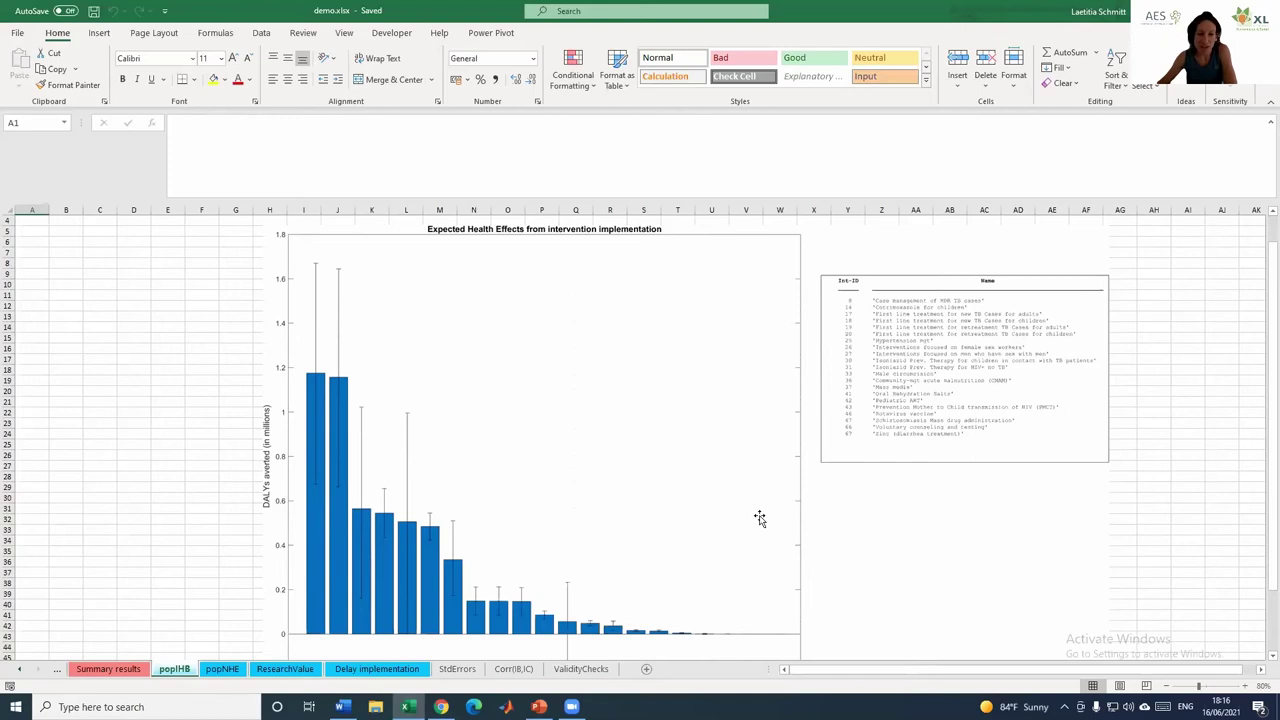
# Step: Compare the popNHE net health effects chart with the popIHB chart, including their intervention ID axes
pyautogui.click(224, 669)
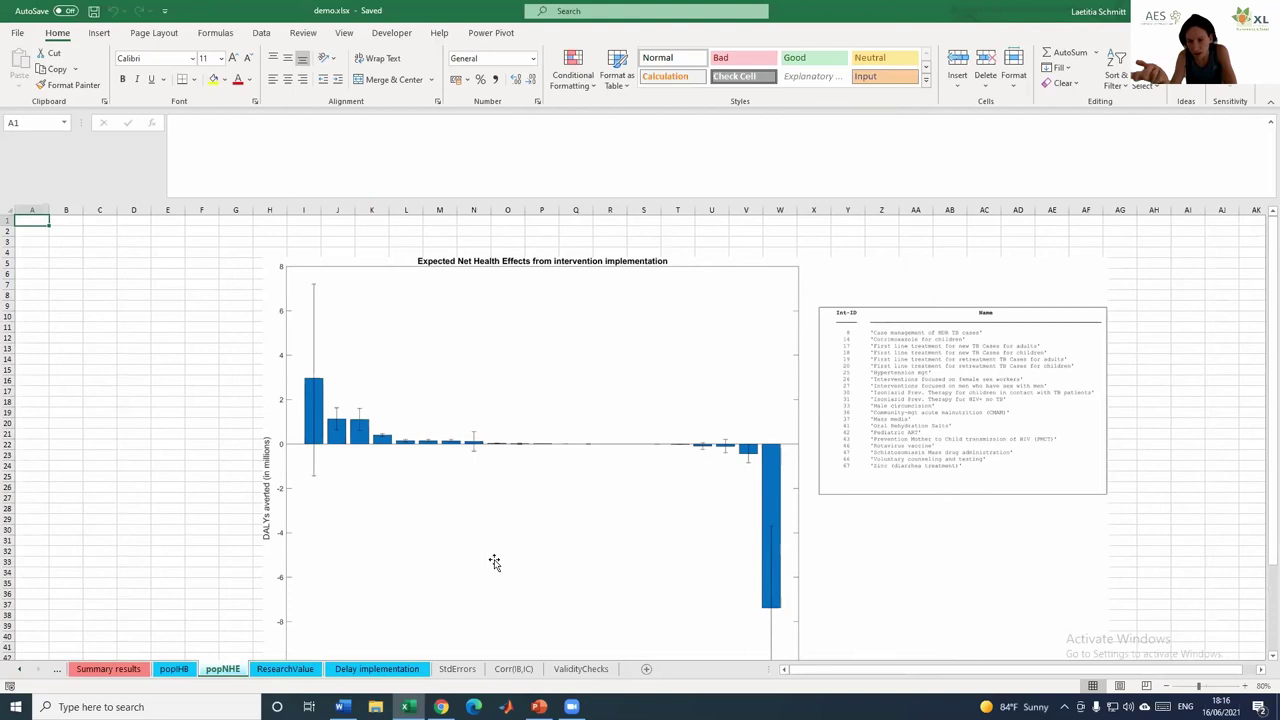
pyautogui.click(178, 668)
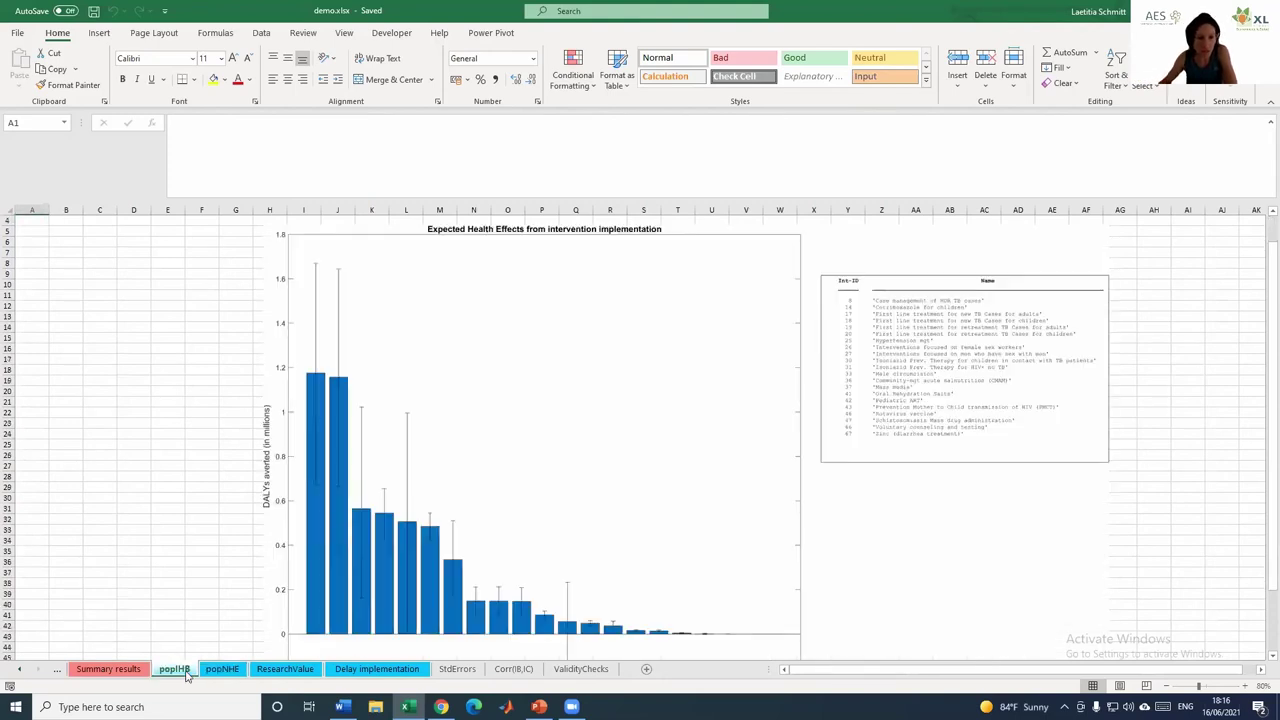
pyautogui.scroll(-2, 484, 449)
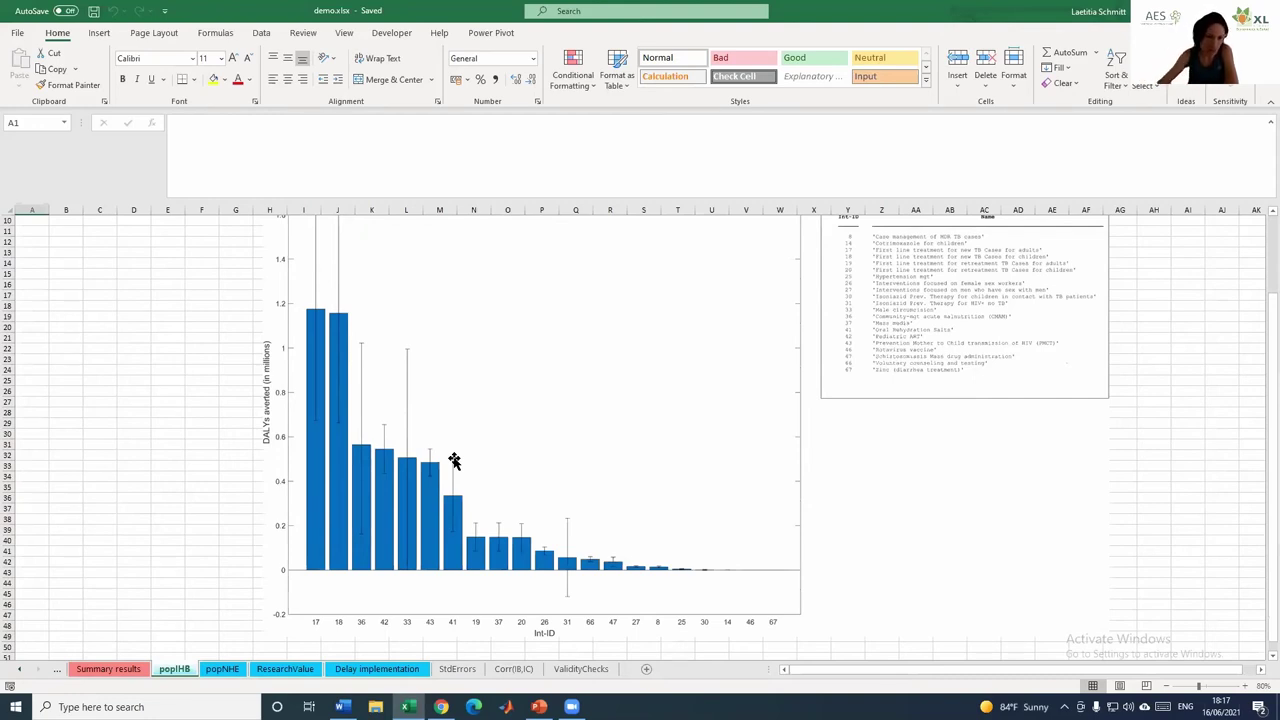
pyautogui.scroll(1, 585, 456)
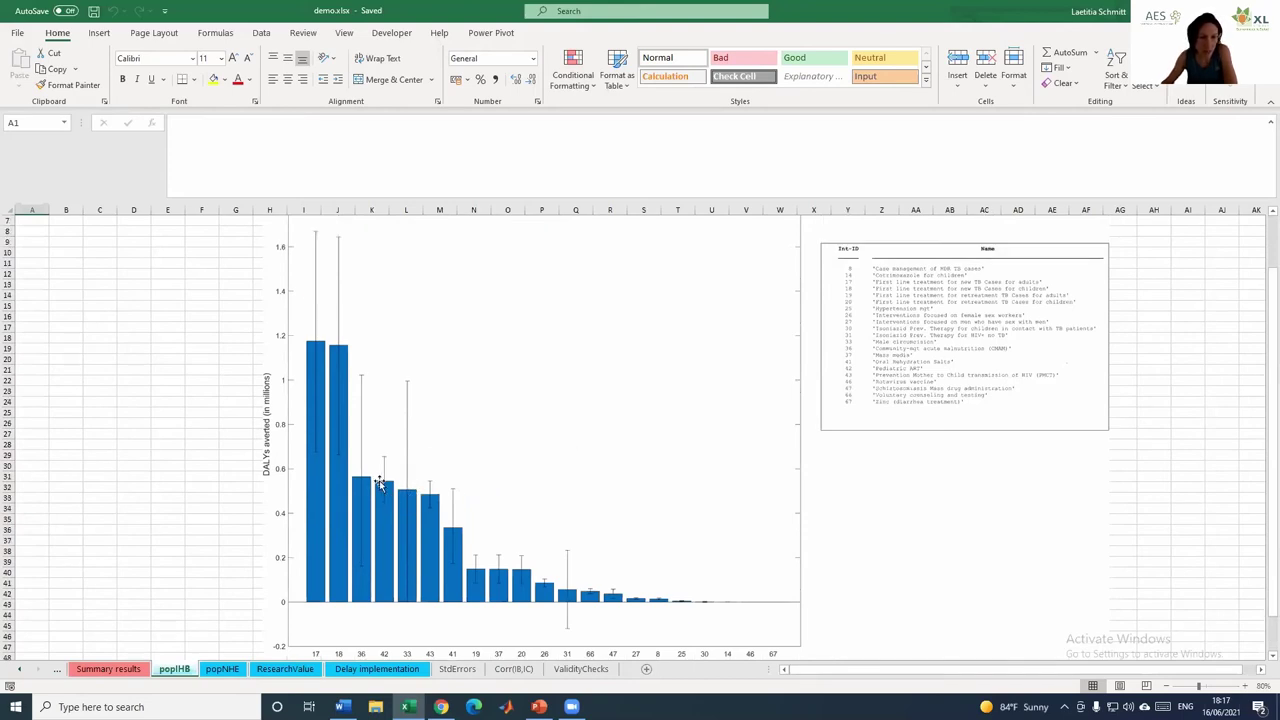
pyautogui.click(223, 670)
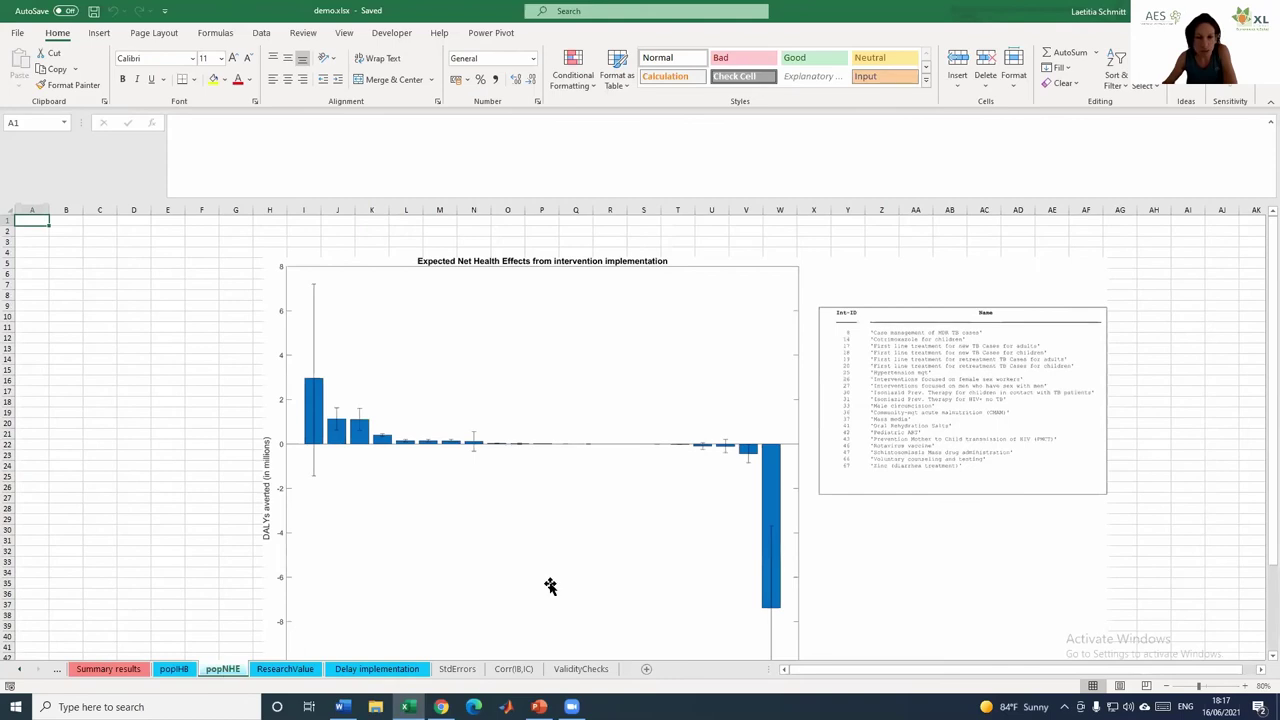
pyautogui.scroll(-2, 551, 588)
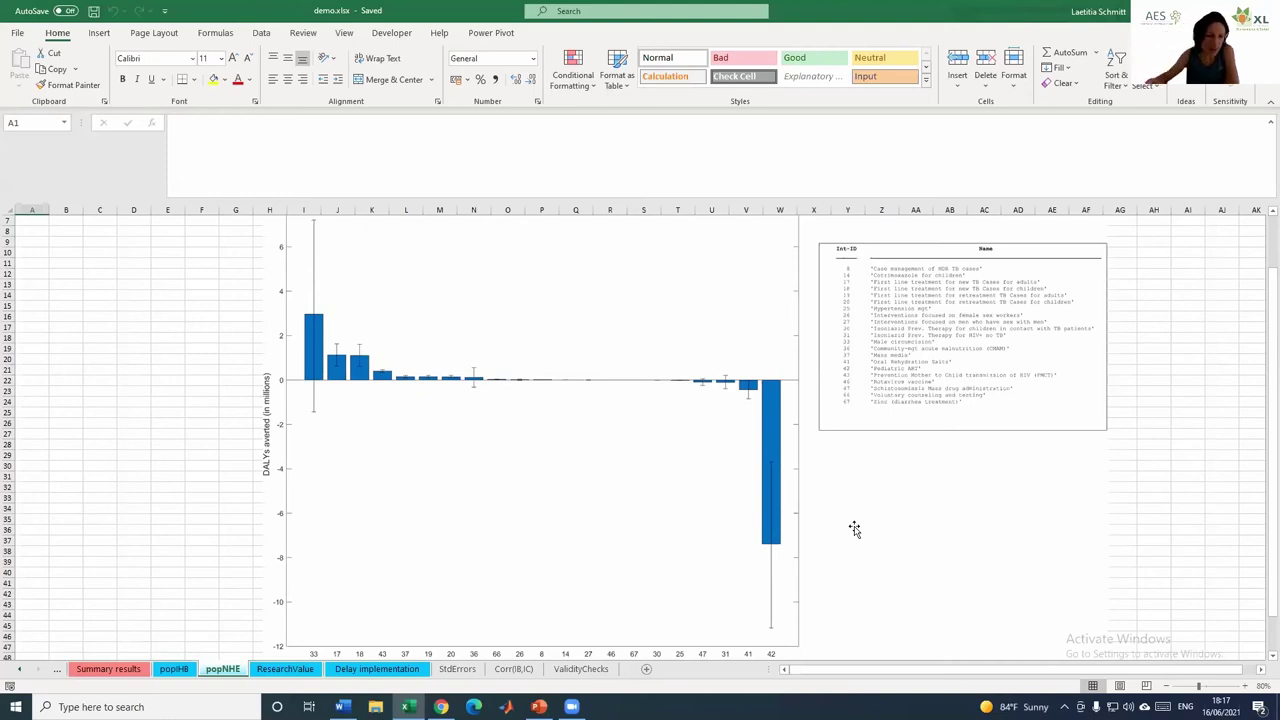
# Step: Alternate between the popIHB and popNHE charts to compare how individual interventions rank, and examine the uncertainty range for intervention 36
pyautogui.click(179, 670)
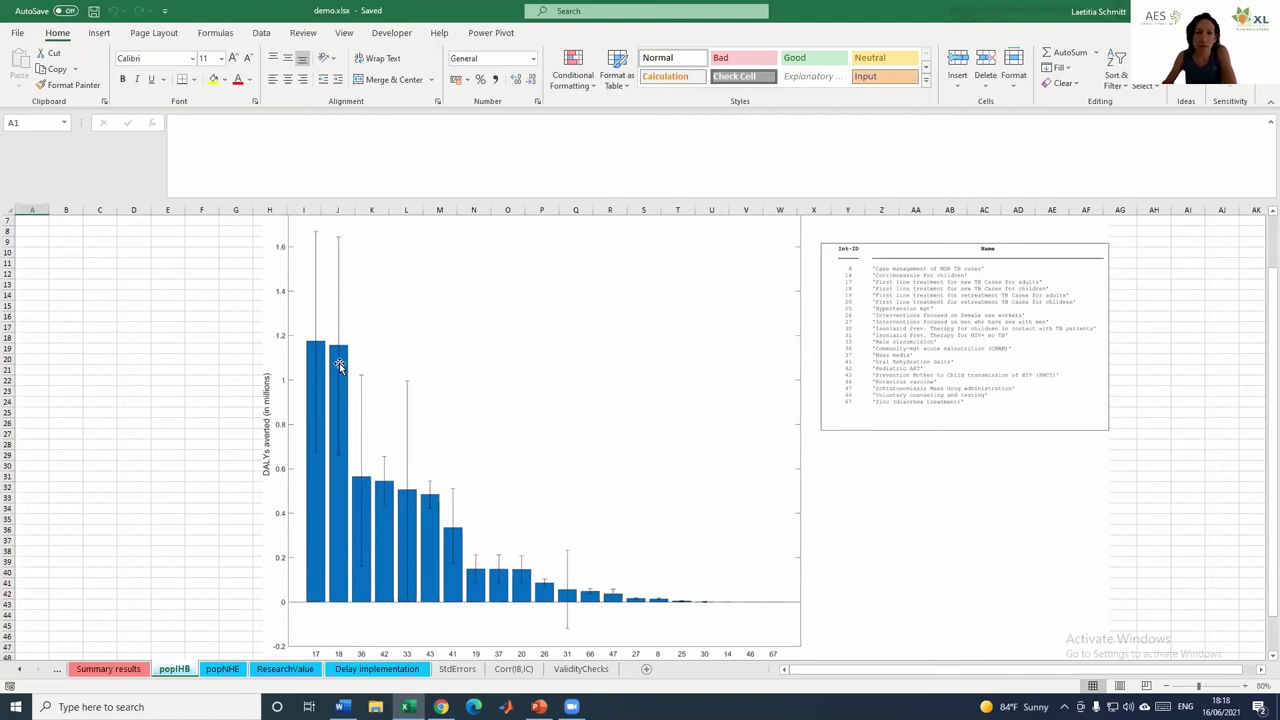
pyautogui.click(231, 670)
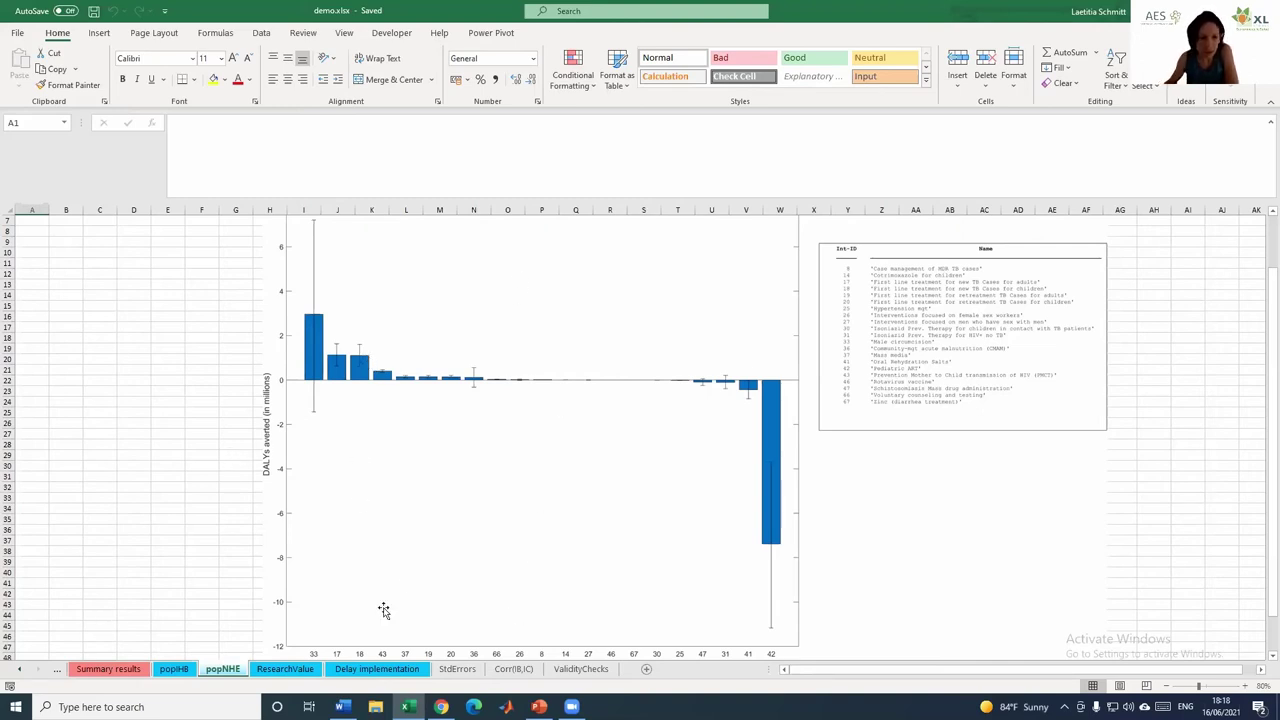
pyautogui.click(176, 669)
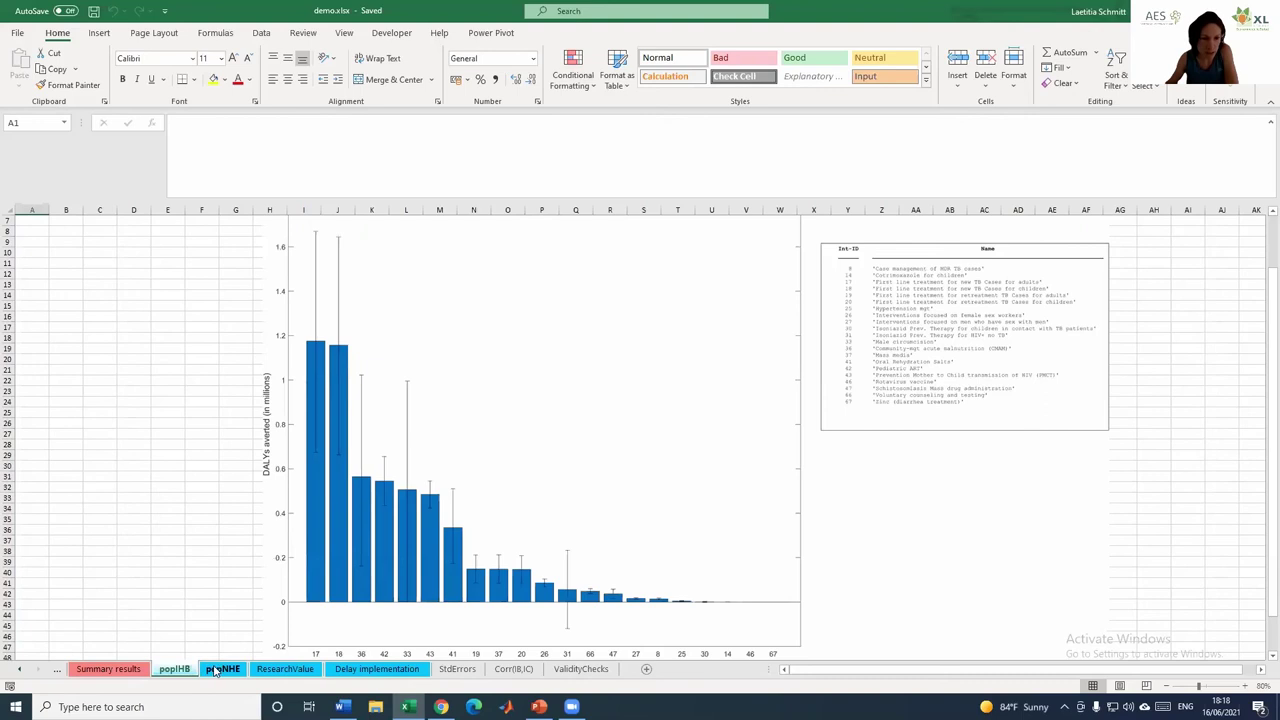
pyautogui.click(214, 669)
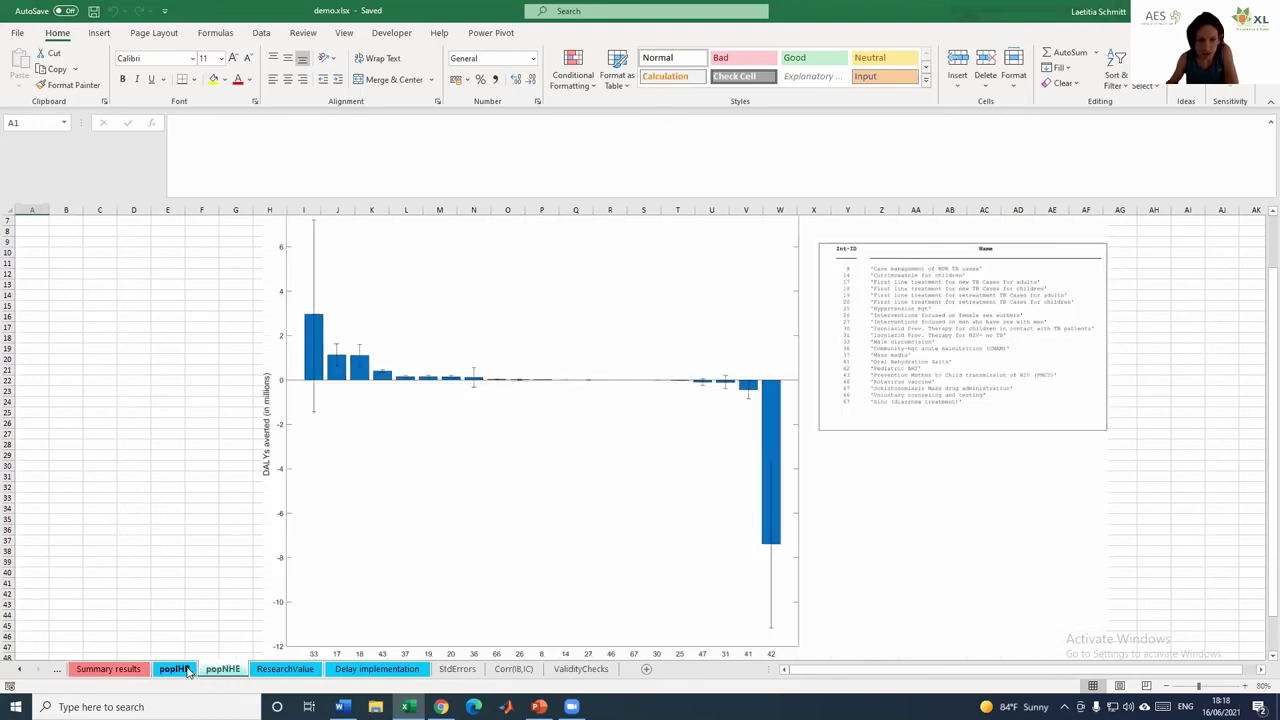
pyautogui.click(188, 672)
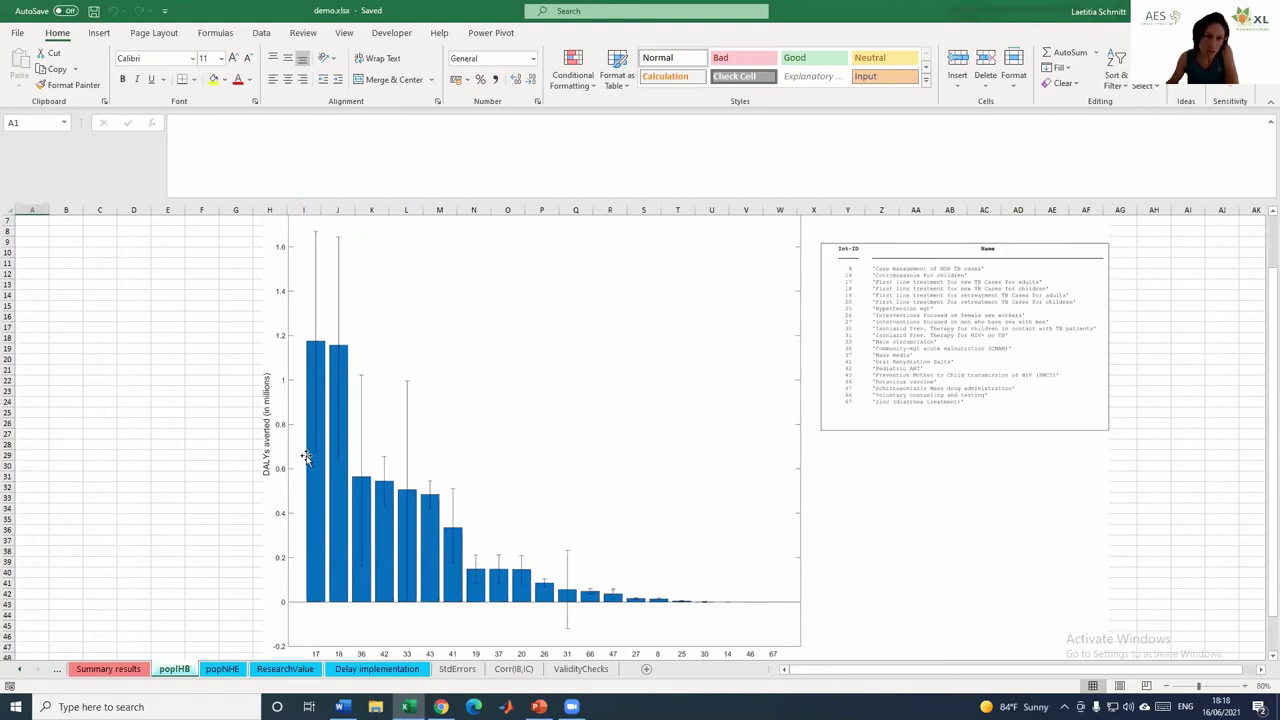
pyautogui.click(235, 672)
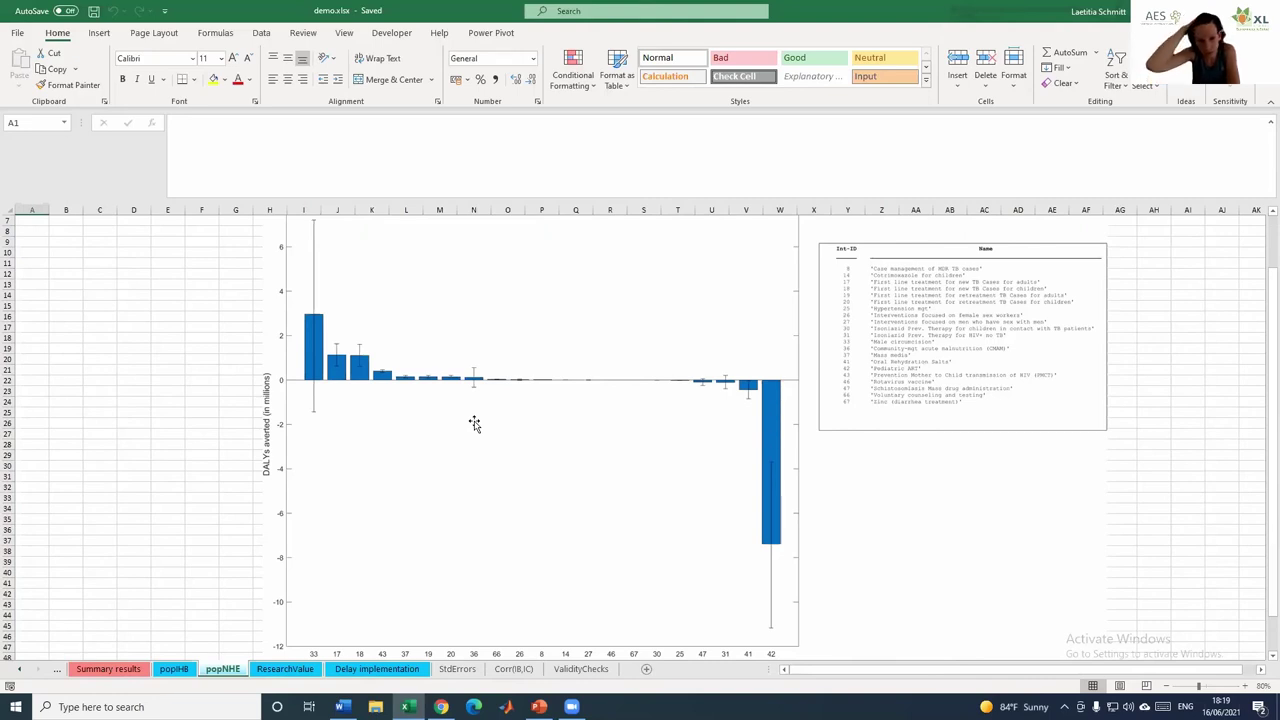
pyautogui.click(469, 371)
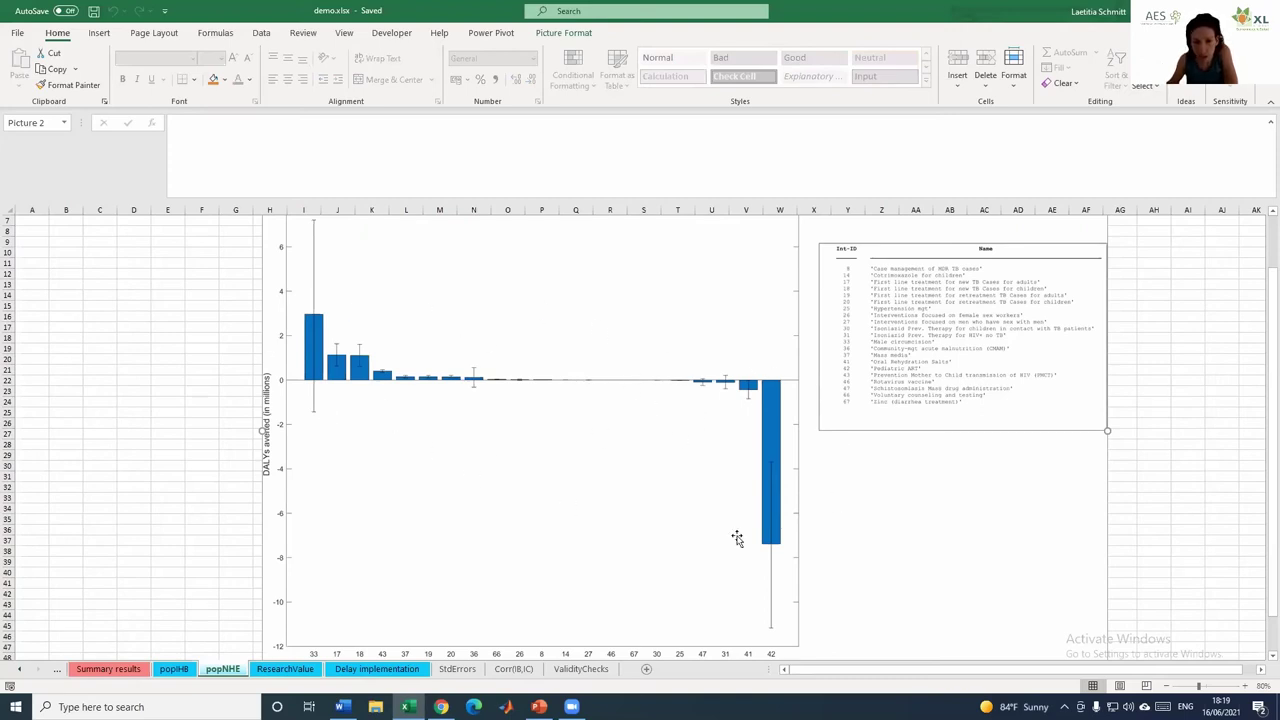
# Step: Examine the ResearchValue chart of expected maximum net health effects from research by intervention ID
pyautogui.click(288, 669)
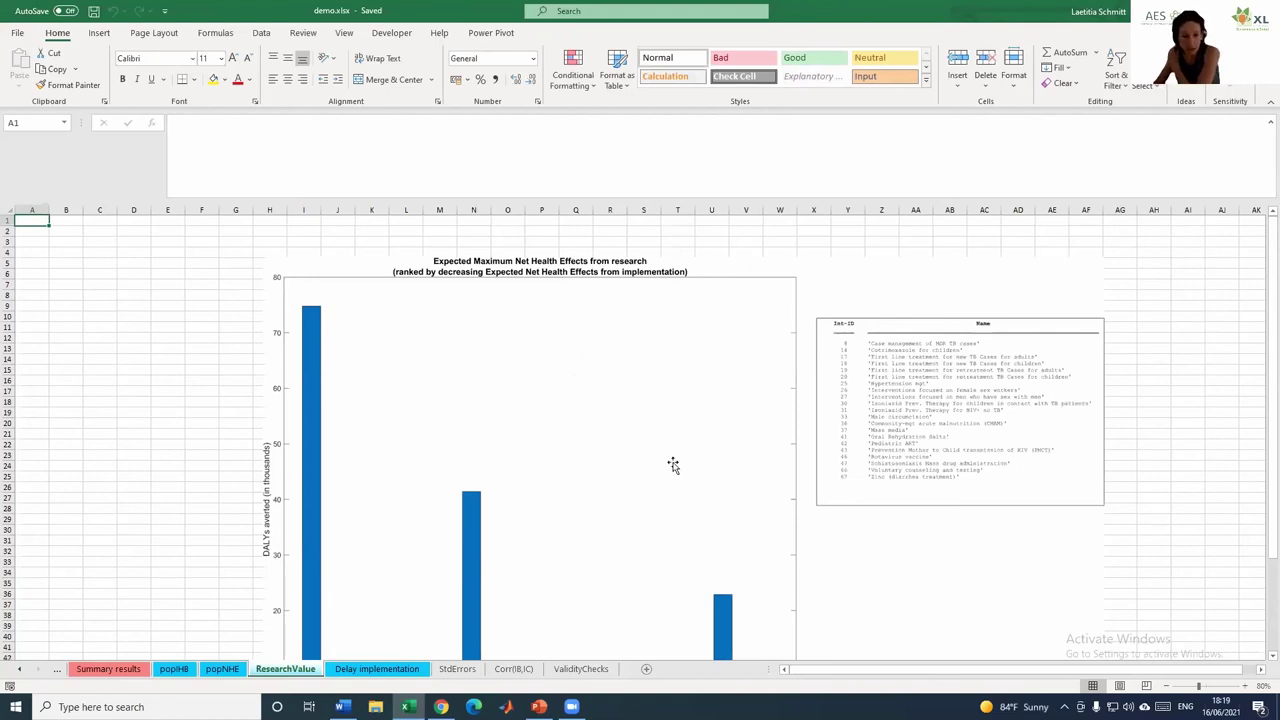
pyautogui.scroll(-4, 673, 465)
pyautogui.scroll(1, 673, 465)
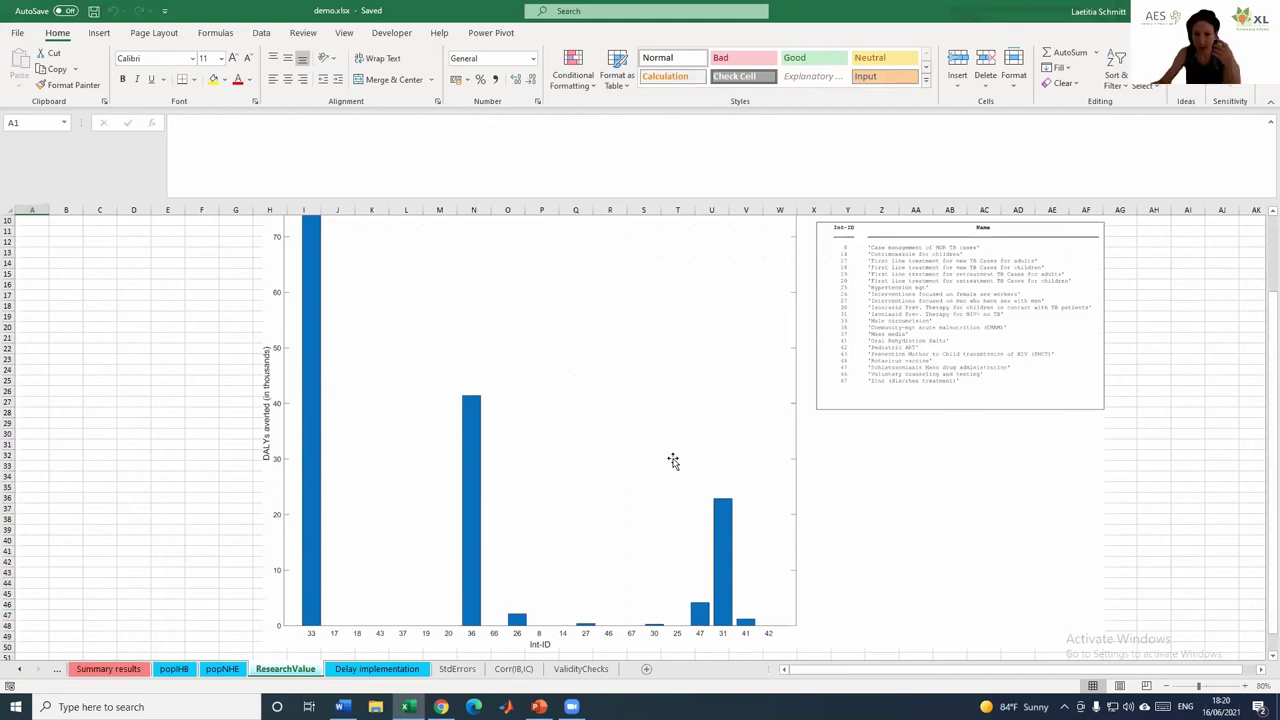
pyautogui.scroll(1, 741, 470)
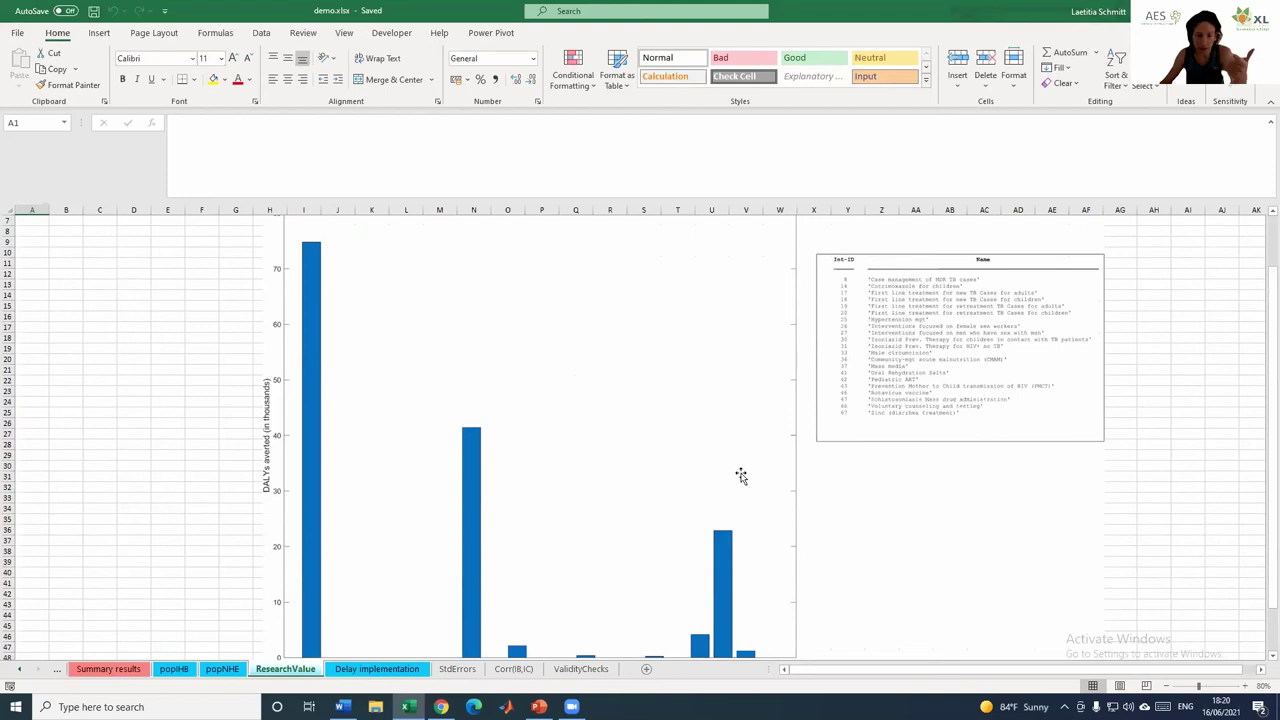
pyautogui.scroll(-1, 741, 476)
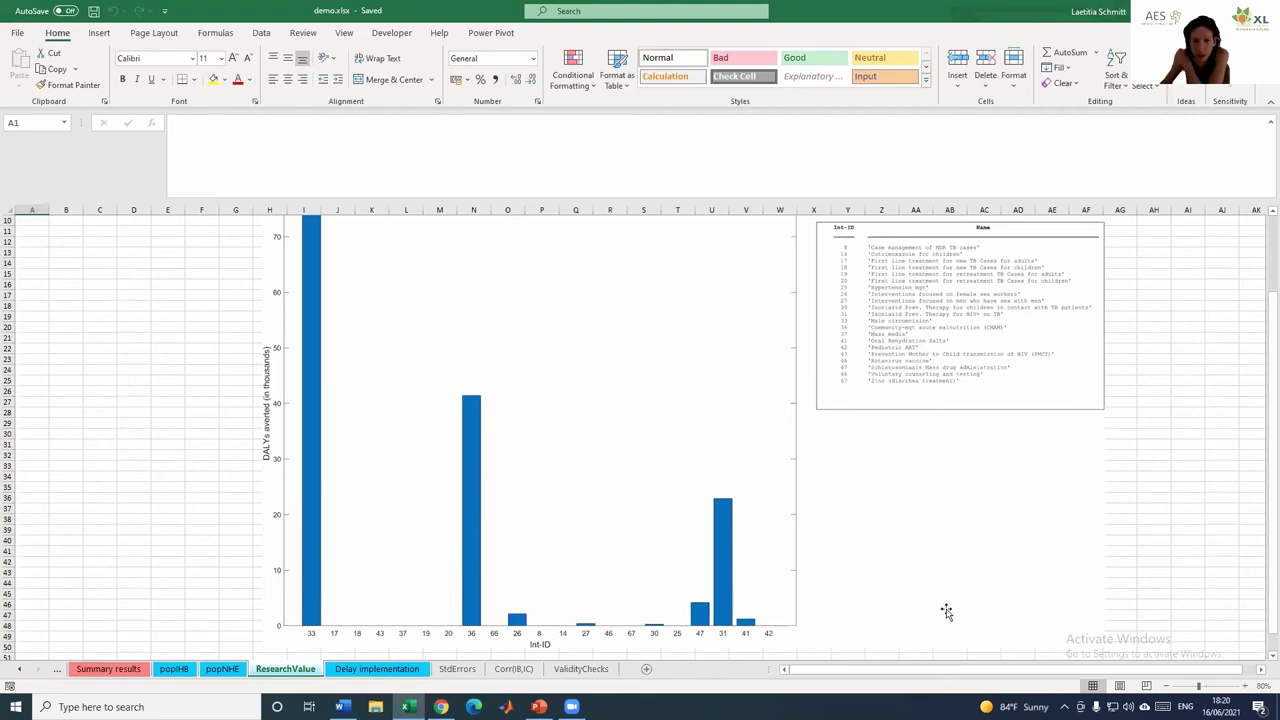
pyautogui.scroll(1, 946, 612)
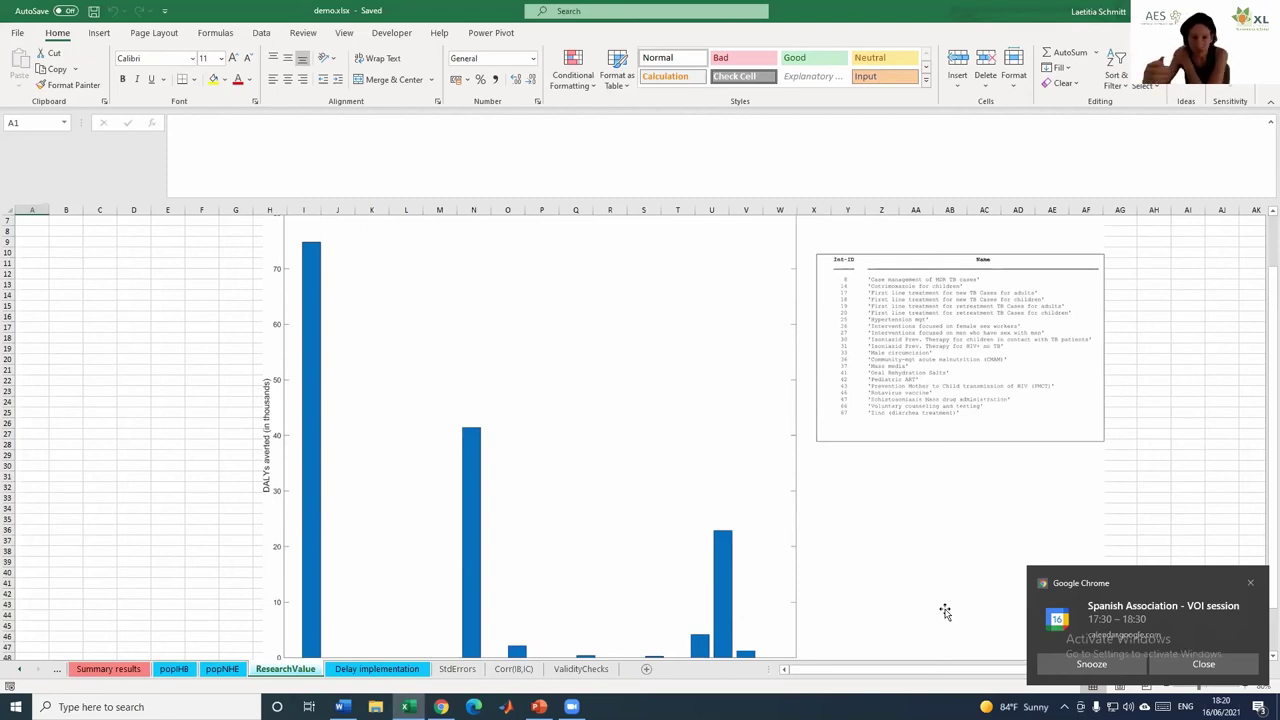
pyautogui.scroll(-2, 660, 458)
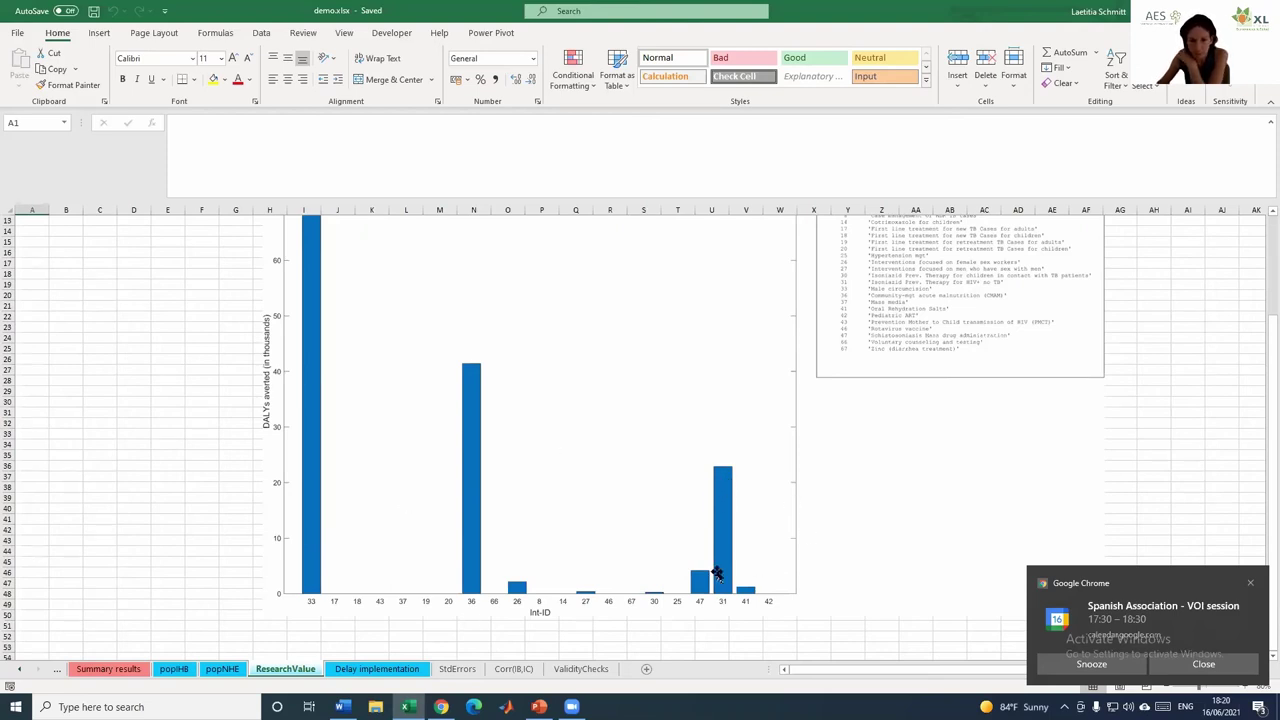
# Step: Review the standard errors on the StdErrors sheet and the correlation coefficients on the Corr(IB,IC) sheet
pyautogui.click(459, 672)
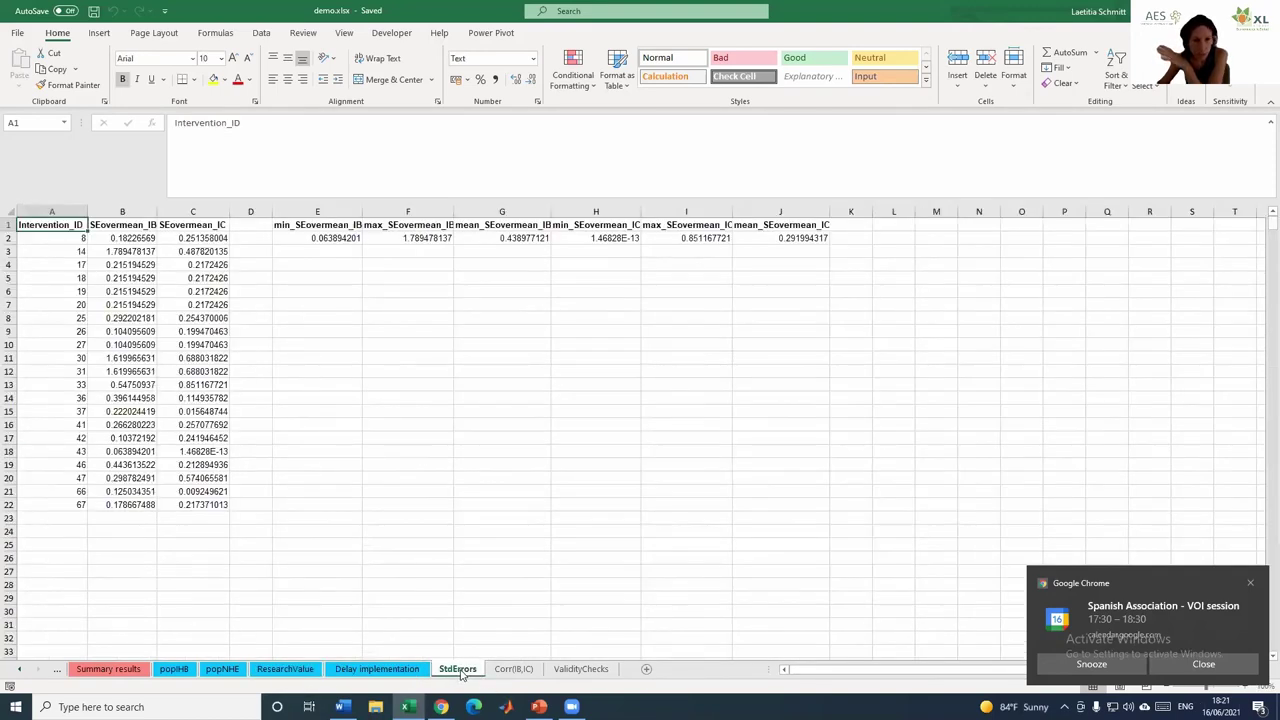
pyautogui.click(513, 670)
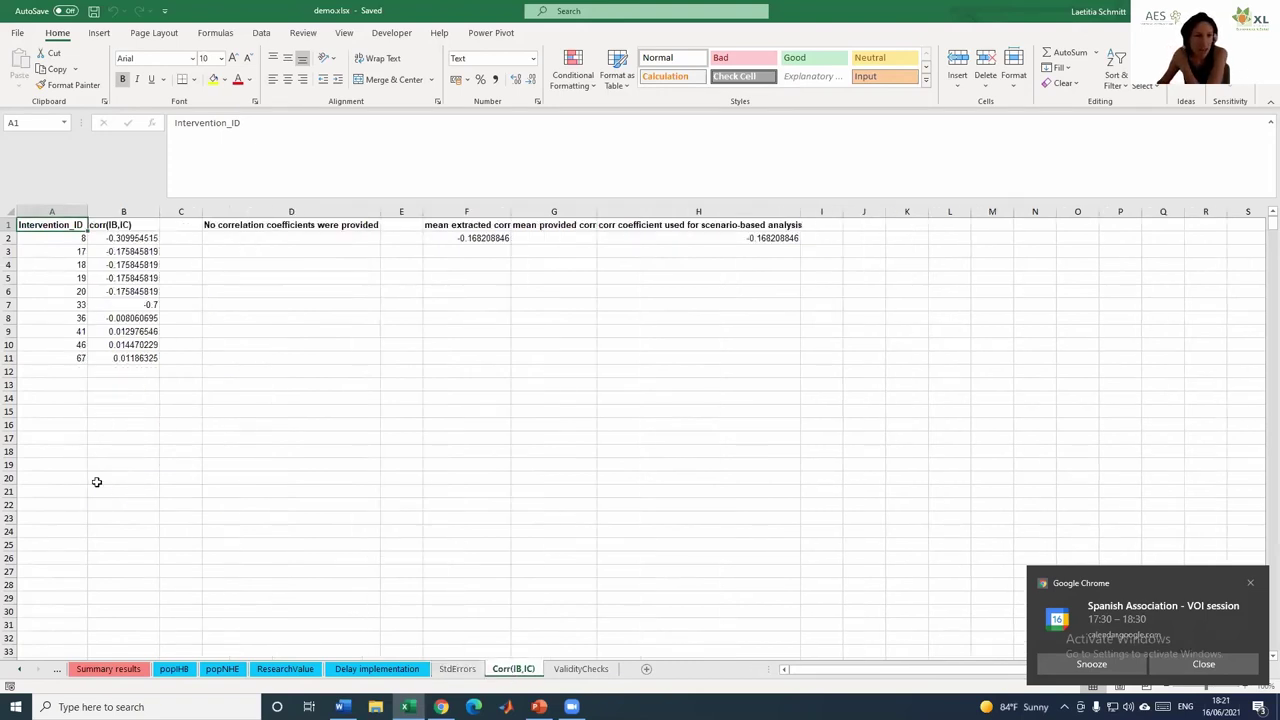
# Step: Check the paper-versus-simulation percentage differences on the ValidityChecks sheet, highlighting the Hypertension mgt row for inspection
pyautogui.click(589, 669)
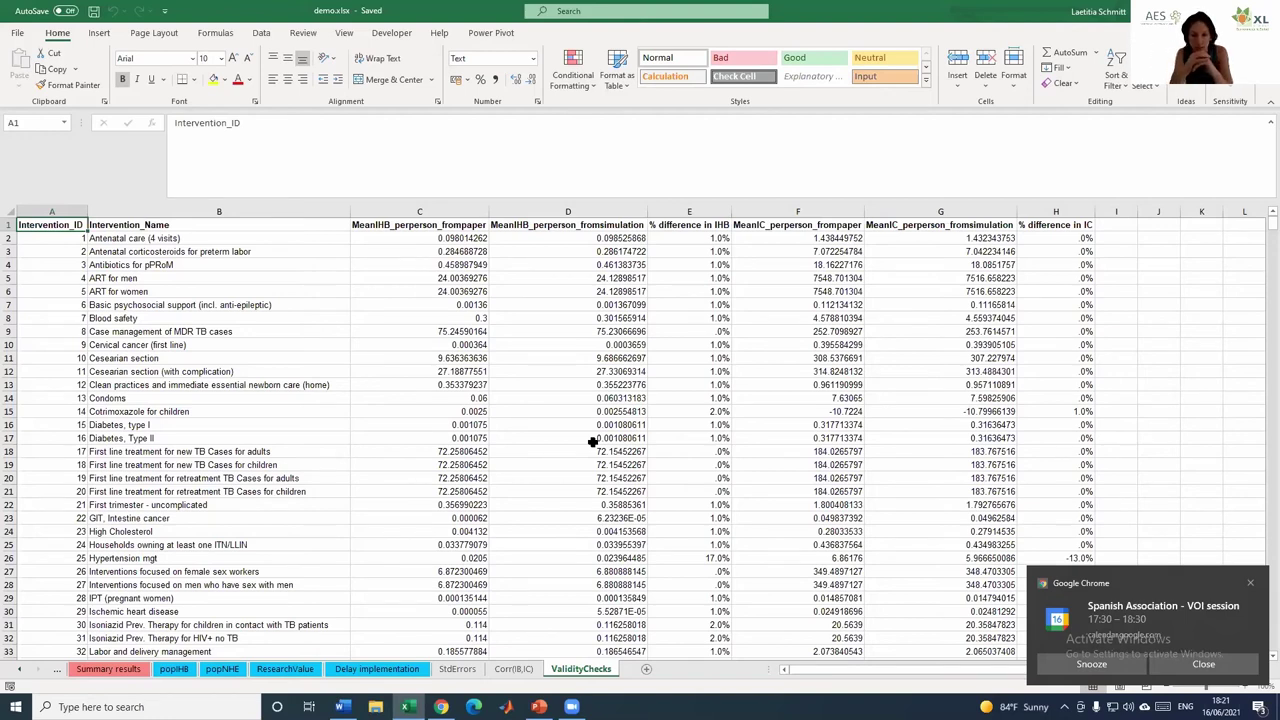
pyautogui.click(722, 557)
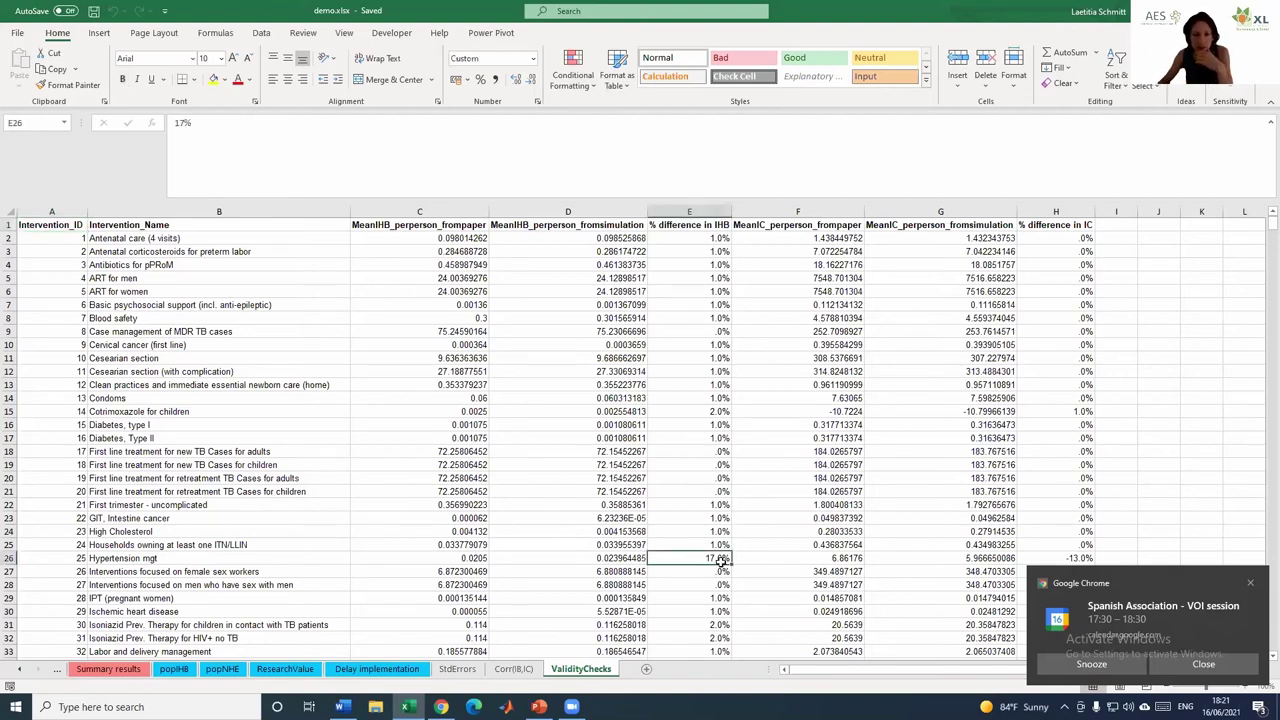
pyautogui.click(9, 557)
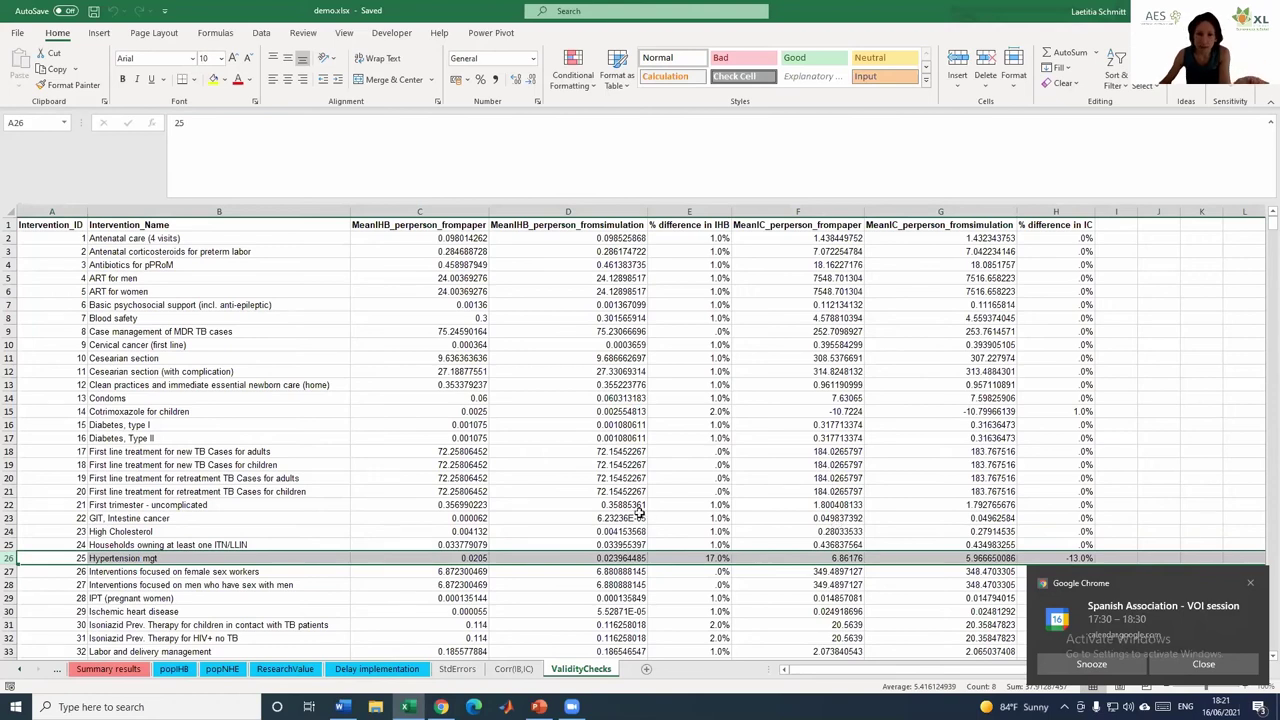
pyautogui.click(1135, 468)
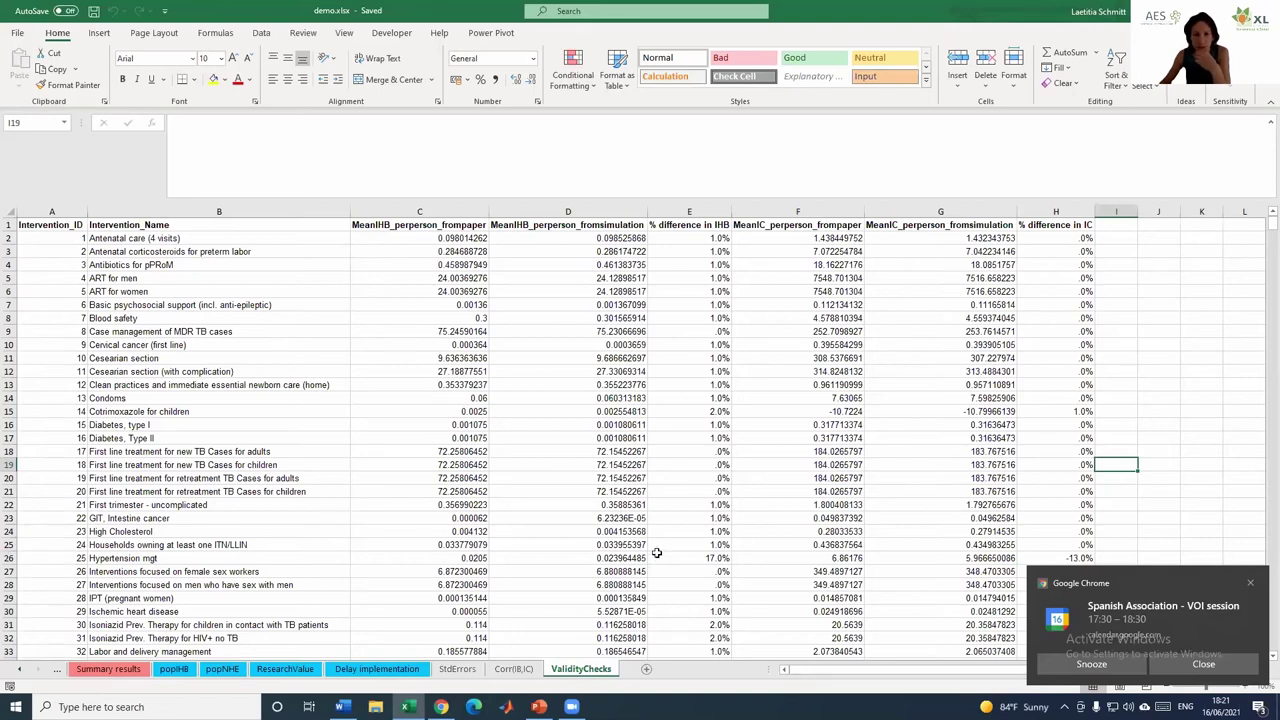
pyautogui.click(1191, 343)
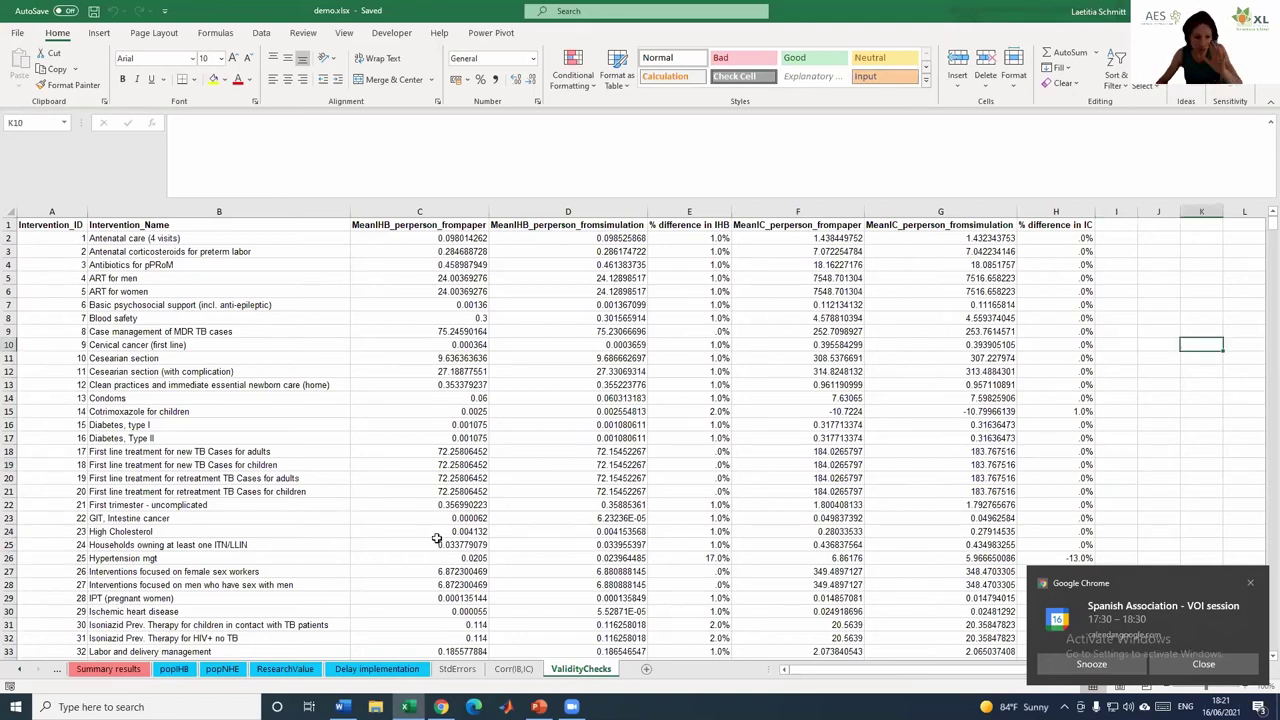
pyautogui.click(1195, 462)
# Step: Leave the workbook, switch to the open conference presentation in PowerPoint and maximize its window
pyautogui.press('super+d')
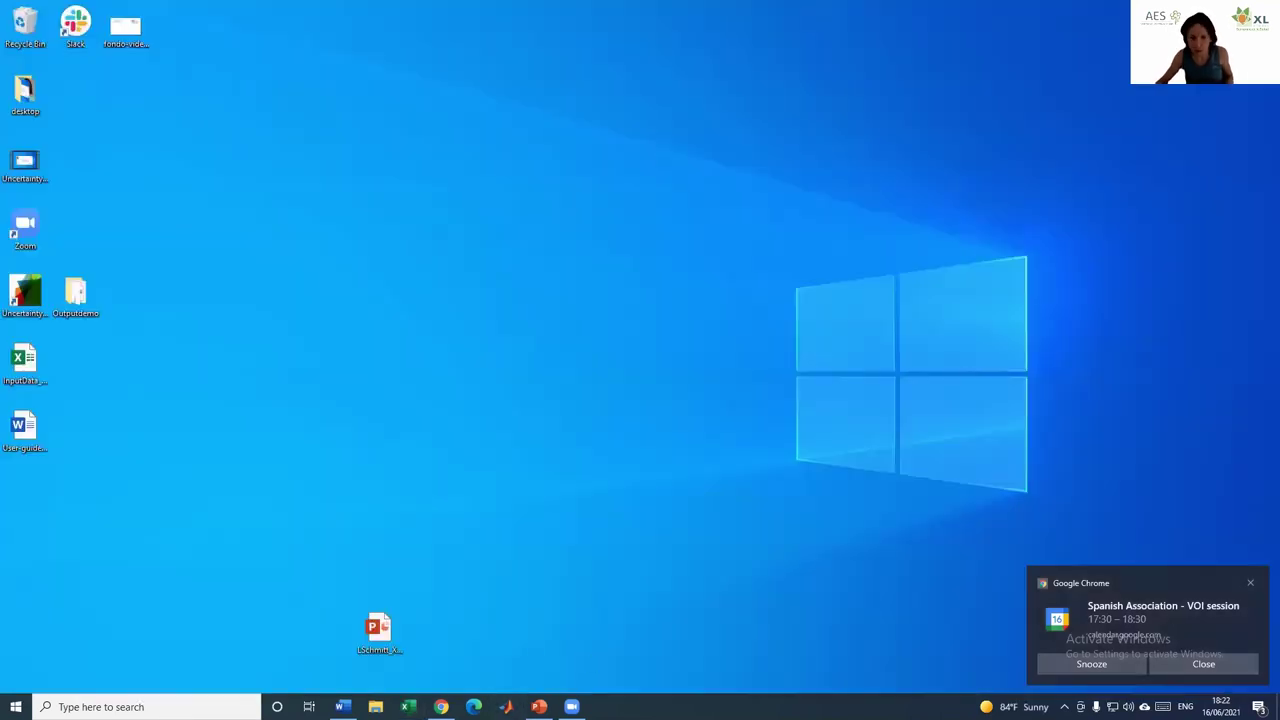
pyautogui.click(539, 706)
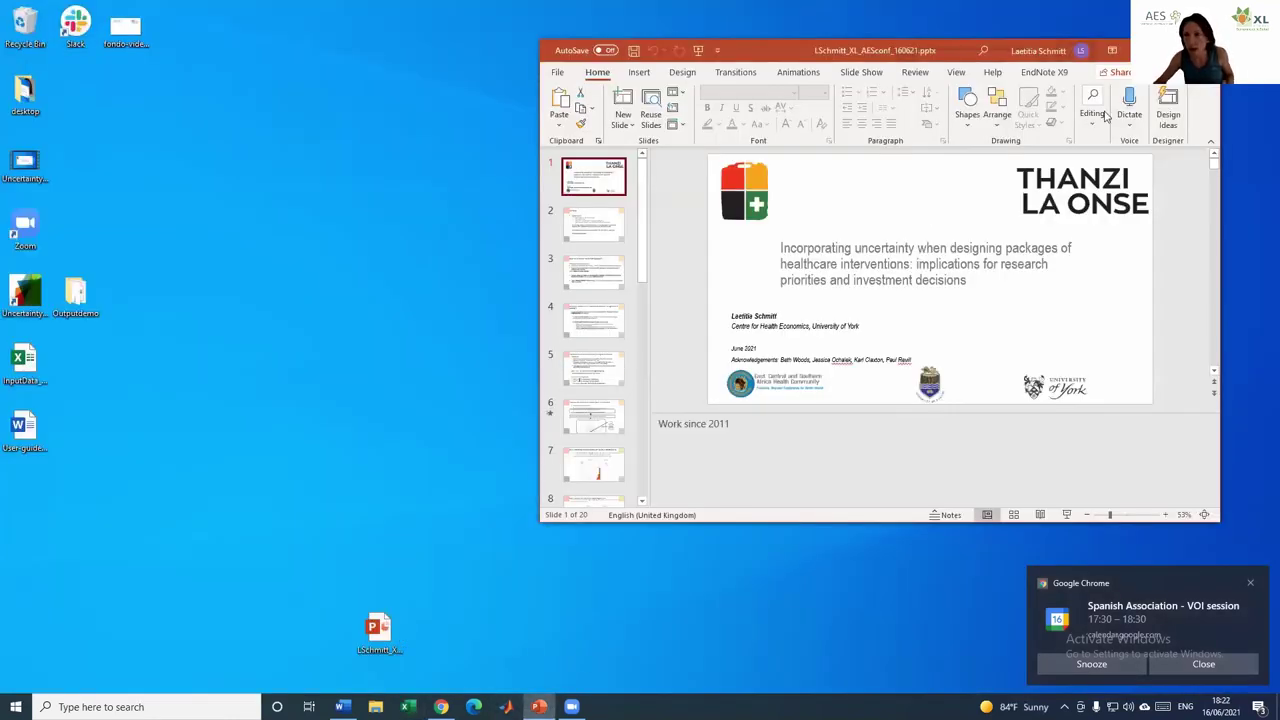
pyautogui.press('super+Up')
# Step: Dismiss the calendar reminder and start the slide show from slide 17, "Contextualizing findings – data input (2/2)"
pyautogui.scroll(-10, 38, 555)
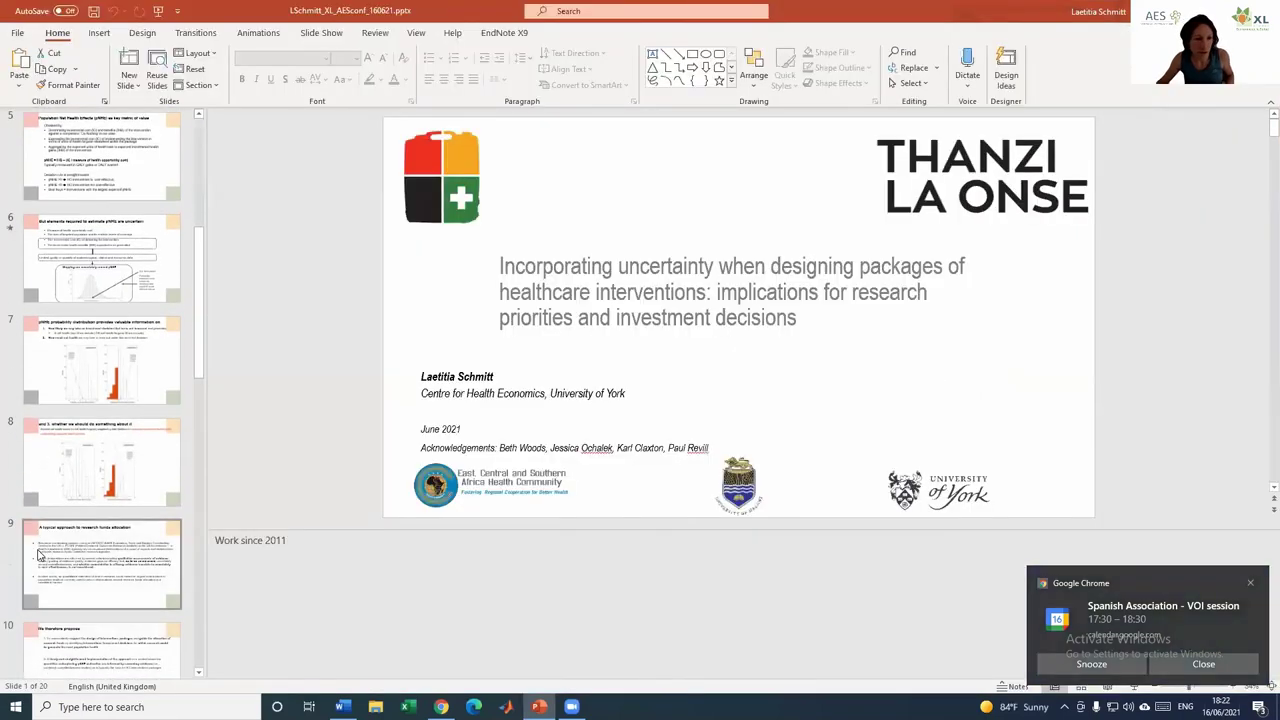
pyautogui.scroll(-3, 38, 555)
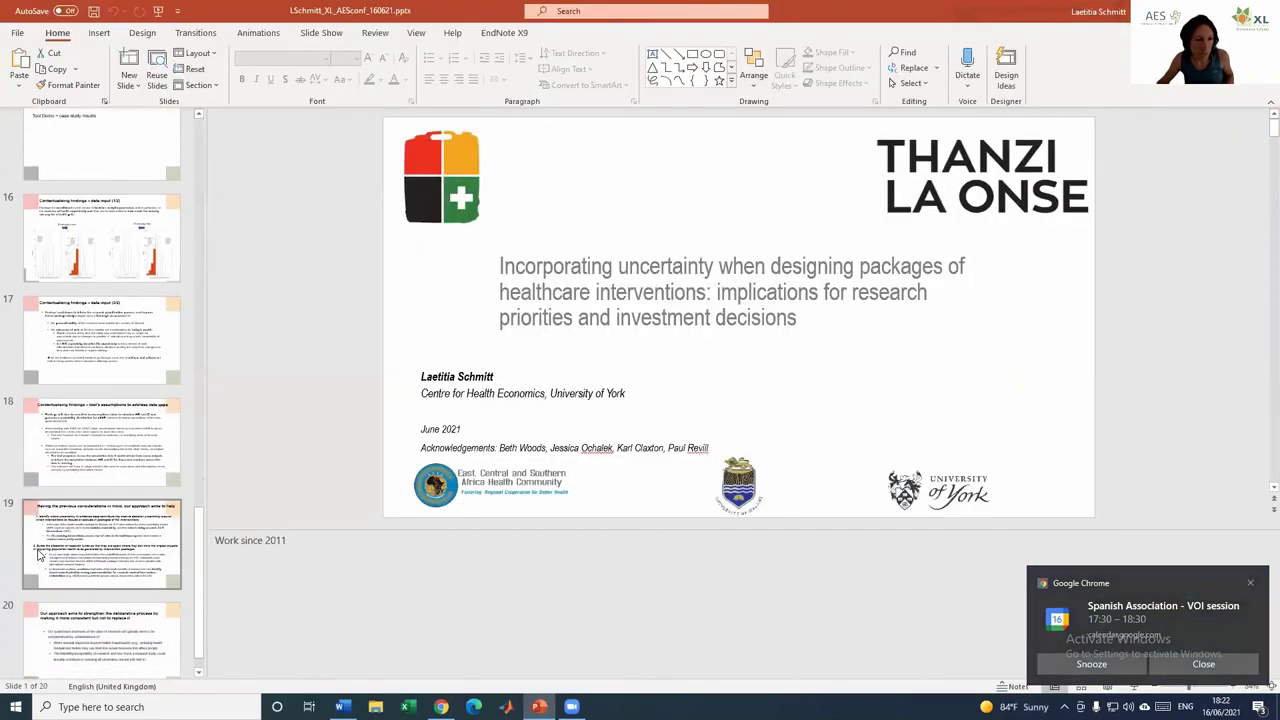
pyautogui.click(60, 340)
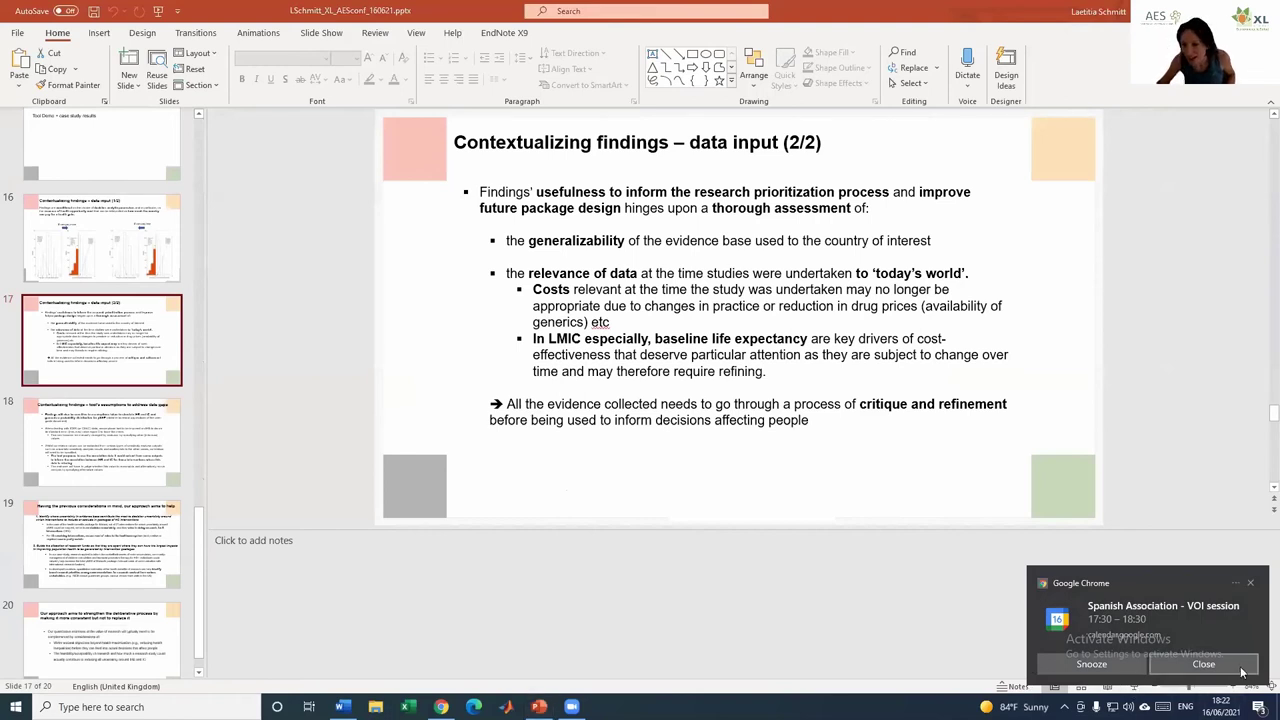
pyautogui.click(1200, 664)
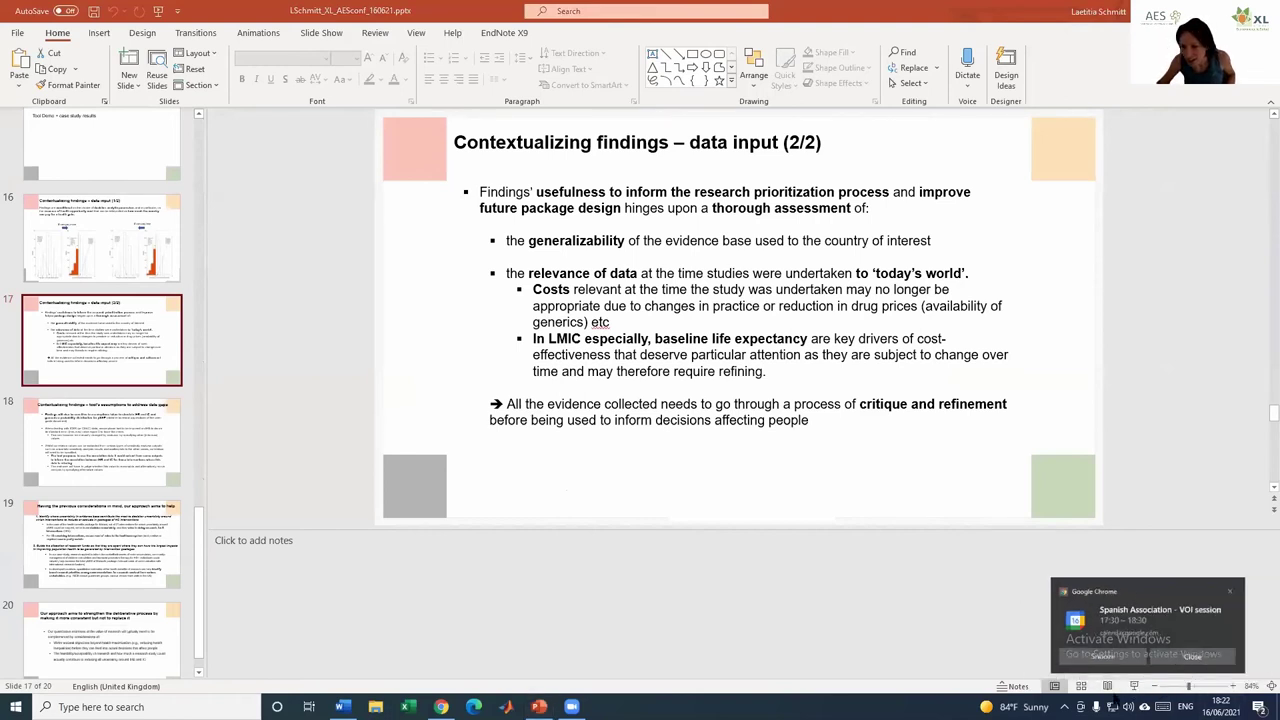
pyautogui.click(1133, 686)
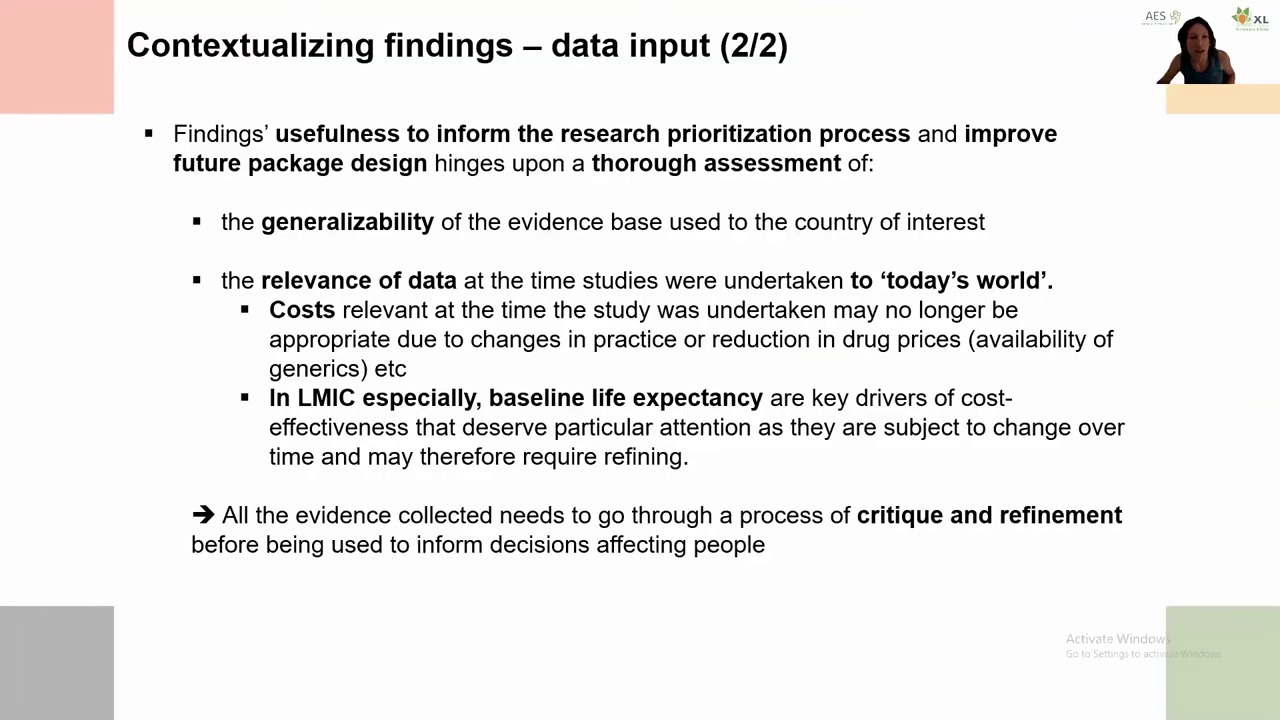